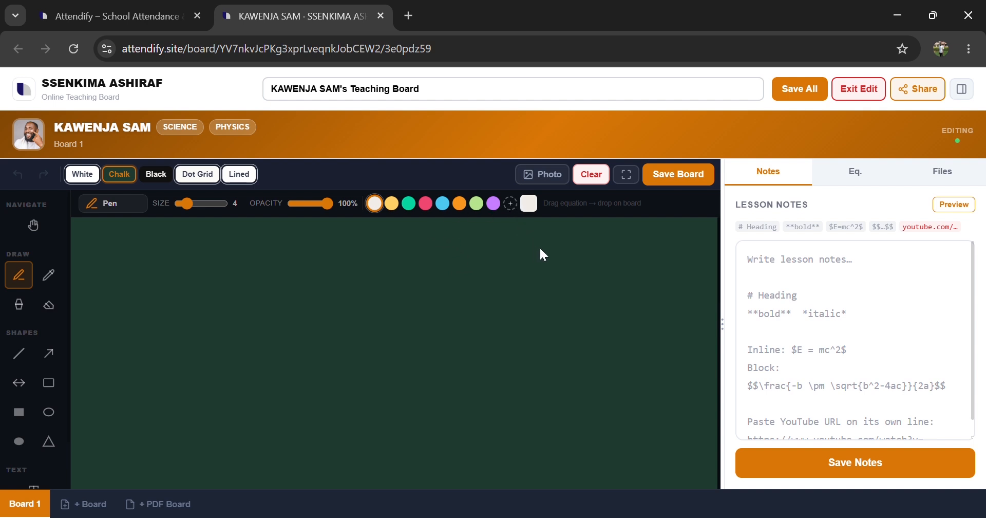
Step: Switch to Scroll/Pan mode and scroll the board, then select the Marker tool
{"action": "left_click", "coordinate": [426, 253]}
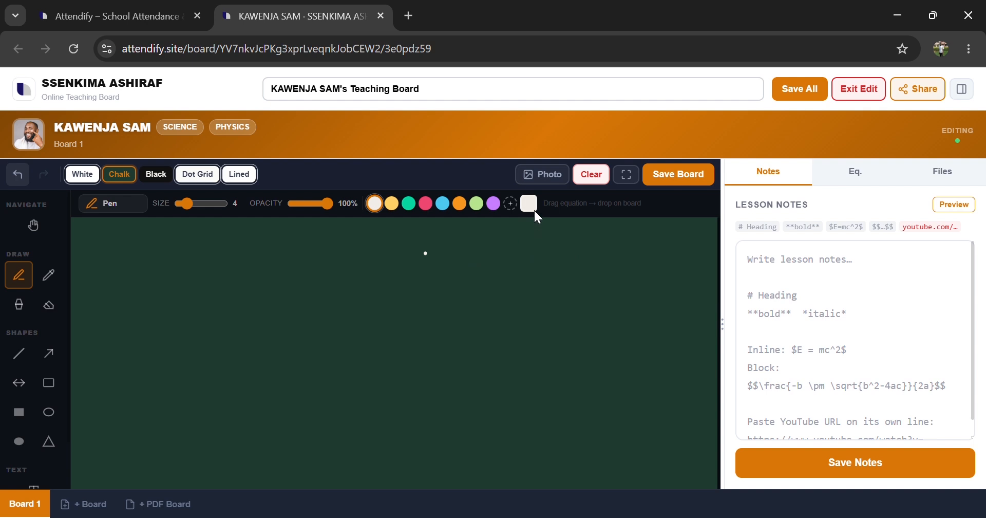
{"action": "left_click", "coordinate": [33, 226]}
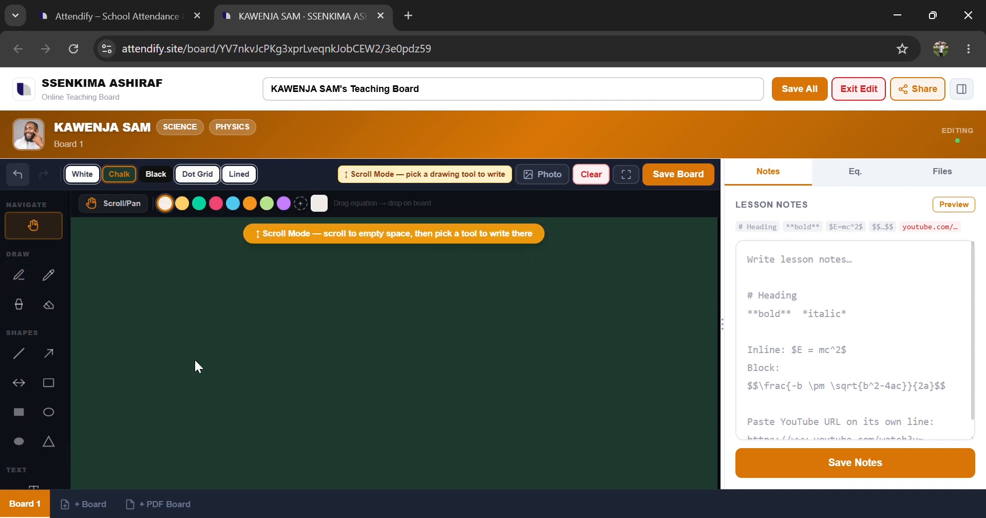
{"action": "scroll", "coordinate": [194, 359], "scroll_direction": "up", "scroll_amount": 3}
{"action": "scroll", "coordinate": [195, 360], "scroll_direction": "down", "scroll_amount": 1}
{"action": "scroll", "coordinate": [196, 366], "scroll_direction": "up", "scroll_amount": 1}
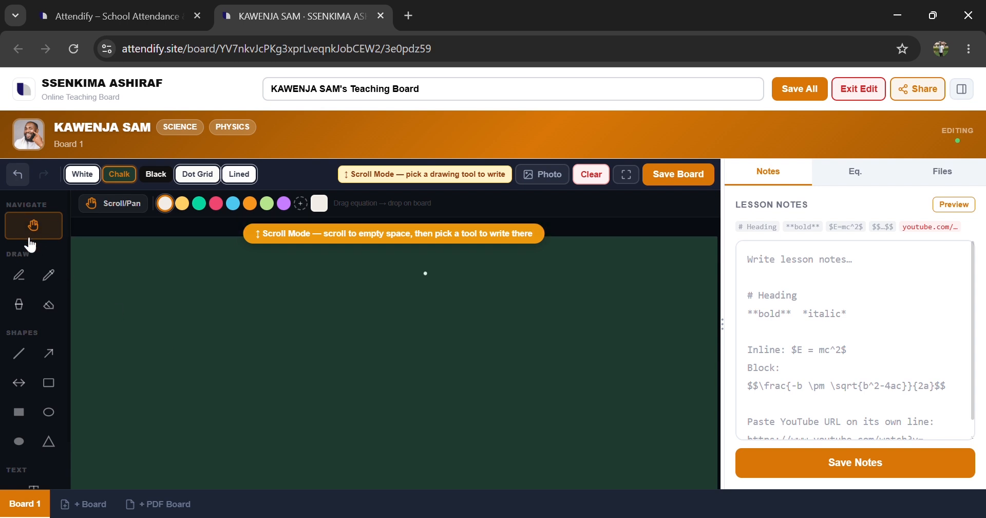
{"action": "left_click", "coordinate": [49, 278]}
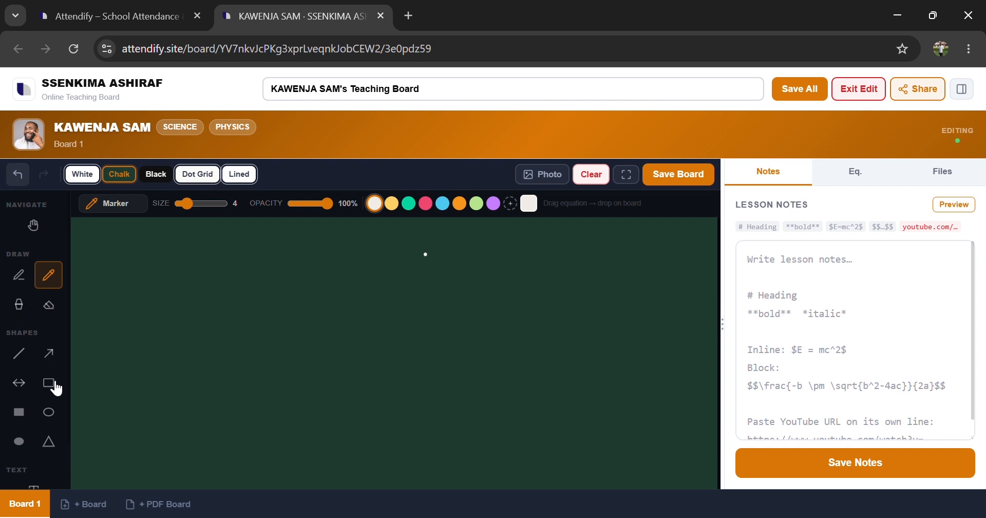
{"action": "scroll", "coordinate": [58, 388], "scroll_direction": "down", "scroll_amount": 1}
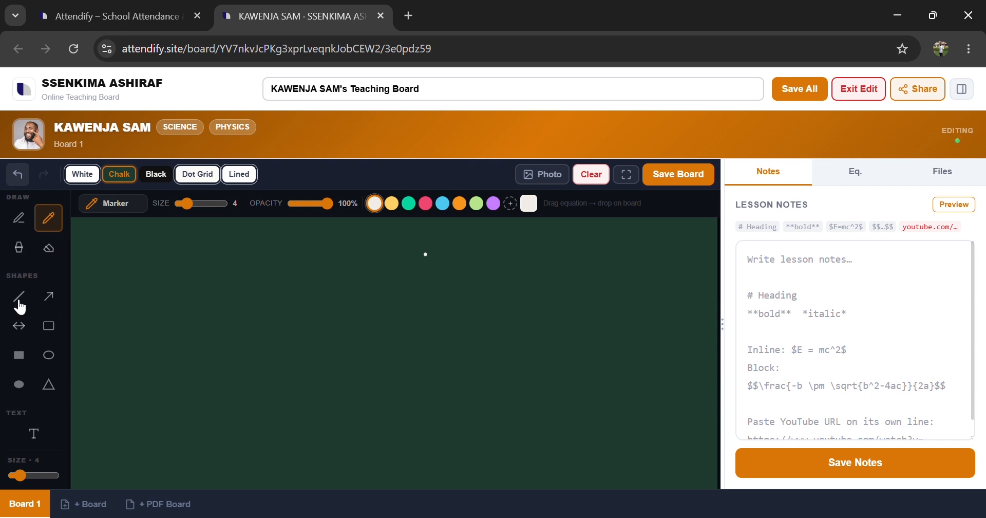
Step: Draw a vertical and a horizontal arrow as graph axes with the Arrow tool
{"action": "left_click", "coordinate": [49, 298]}
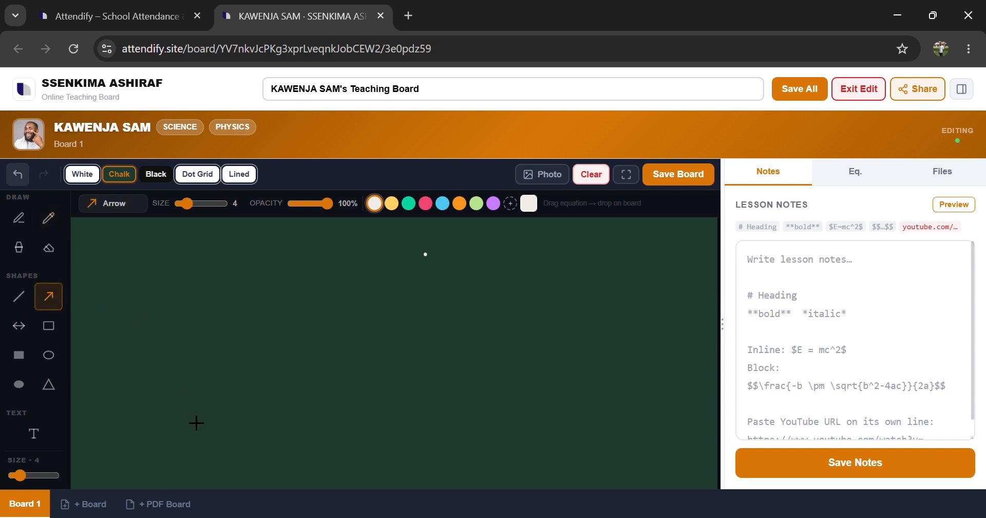
{"action": "left_click_drag", "start_coordinate": [191, 403], "coordinate": [181, 237]}
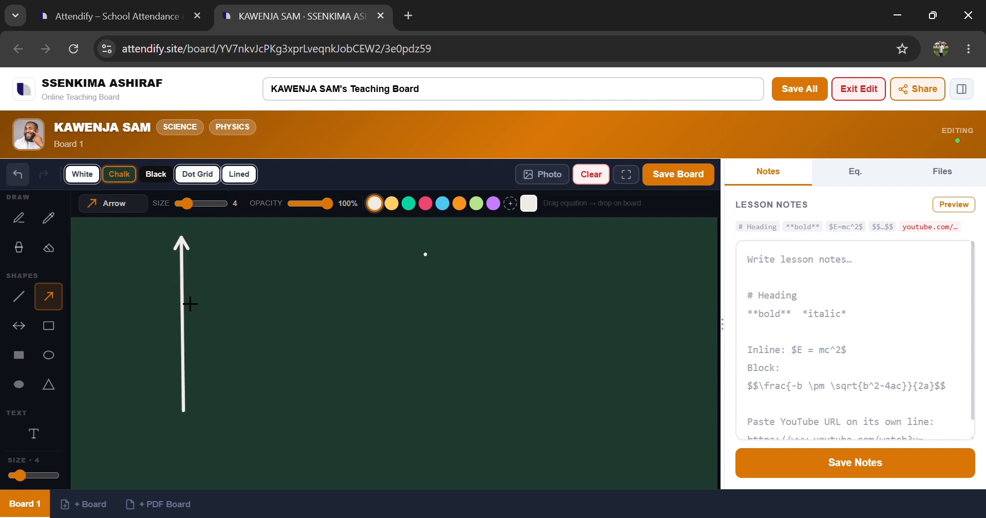
{"action": "mouse_move", "coordinate": [172, 403]}
{"action": "left_mouse_down"}
{"action": "mouse_move", "coordinate": [375, 374]}
{"action": "mouse_move", "coordinate": [410, 402]}
{"action": "left_mouse_up"}
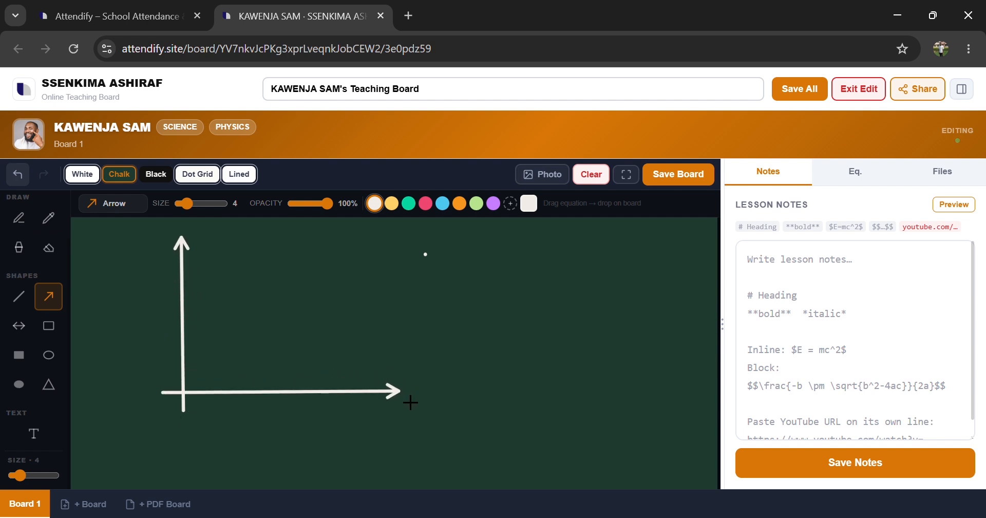
Step: Draw a diagonal line through the axes' origin with the Line tool
{"action": "left_click", "coordinate": [23, 302]}
{"action": "left_click_drag", "start_coordinate": [169, 409], "coordinate": [408, 243]}
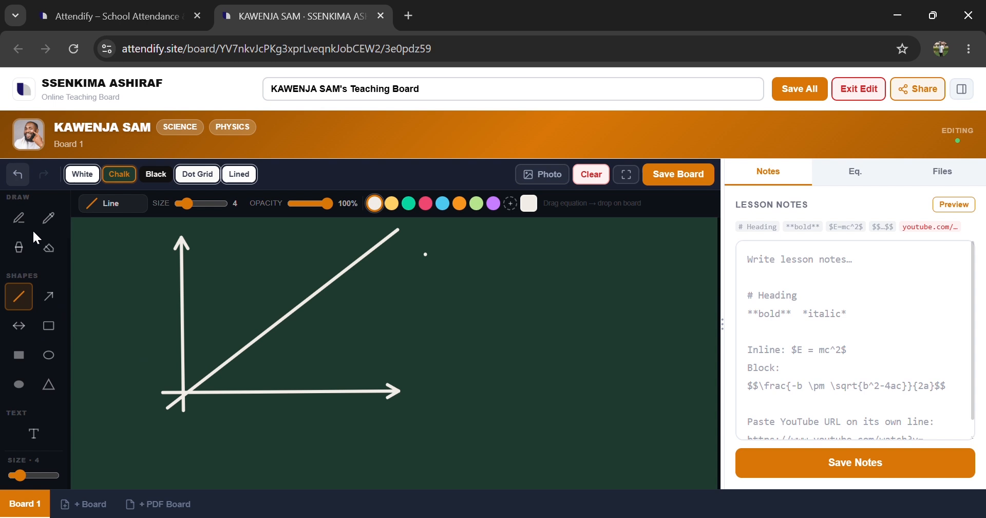
Step: Label the diagonal line with a pointer and 'y = x' using the Pen tool
{"action": "left_click", "coordinate": [21, 219]}
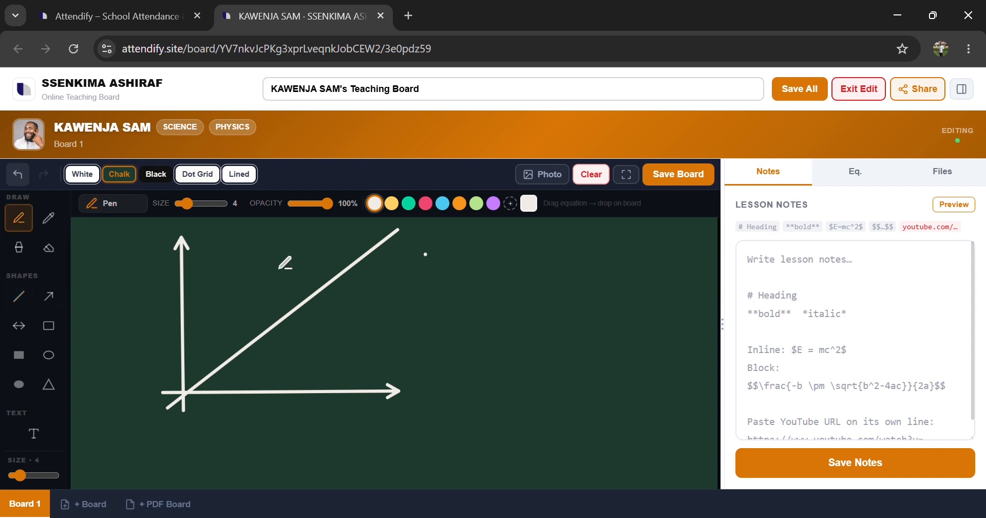
{"action": "mouse_move", "coordinate": [326, 285]}
{"action": "left_mouse_down"}
{"action": "mouse_move", "coordinate": [440, 289]}
{"action": "mouse_move", "coordinate": [443, 305]}
{"action": "mouse_move", "coordinate": [470, 298]}
{"action": "mouse_move", "coordinate": [446, 308]}
{"action": "mouse_move", "coordinate": [438, 300]}
{"action": "mouse_move", "coordinate": [464, 294]}
{"action": "left_mouse_up"}
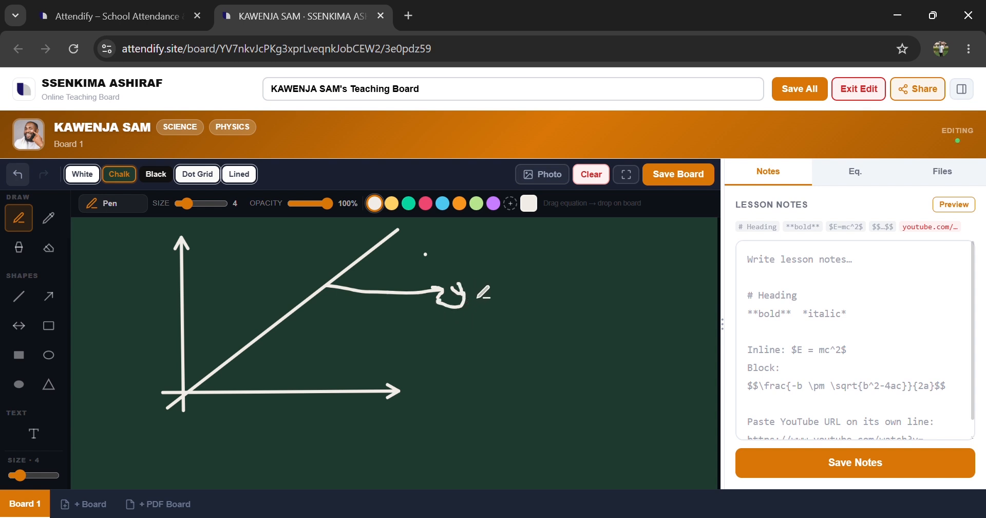
{"action": "left_click_drag", "start_coordinate": [476, 282], "coordinate": [528, 293]}
Step: Draw an outlined rectangle below the axes with the Rectangle tool
{"action": "scroll", "coordinate": [163, 435], "scroll_direction": "down", "scroll_amount": 2}
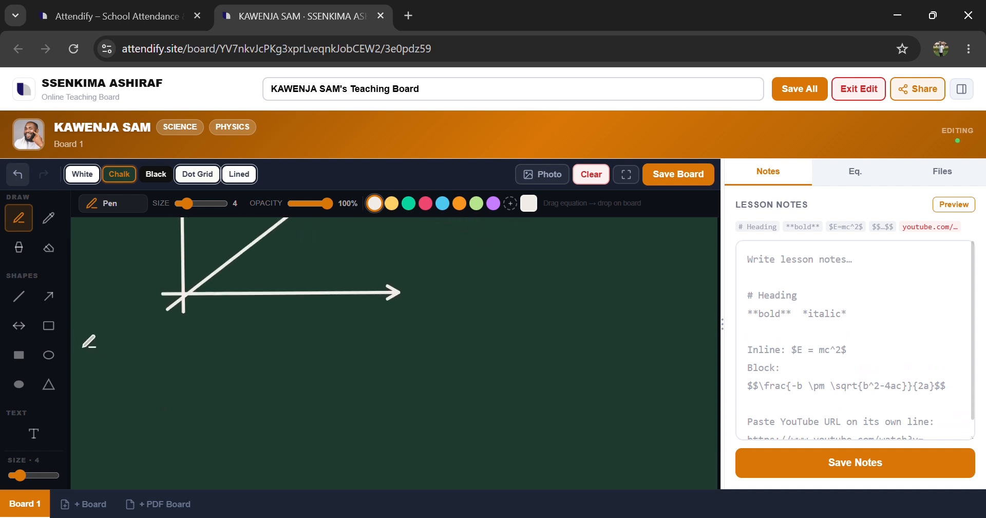
{"action": "left_click", "coordinate": [49, 327]}
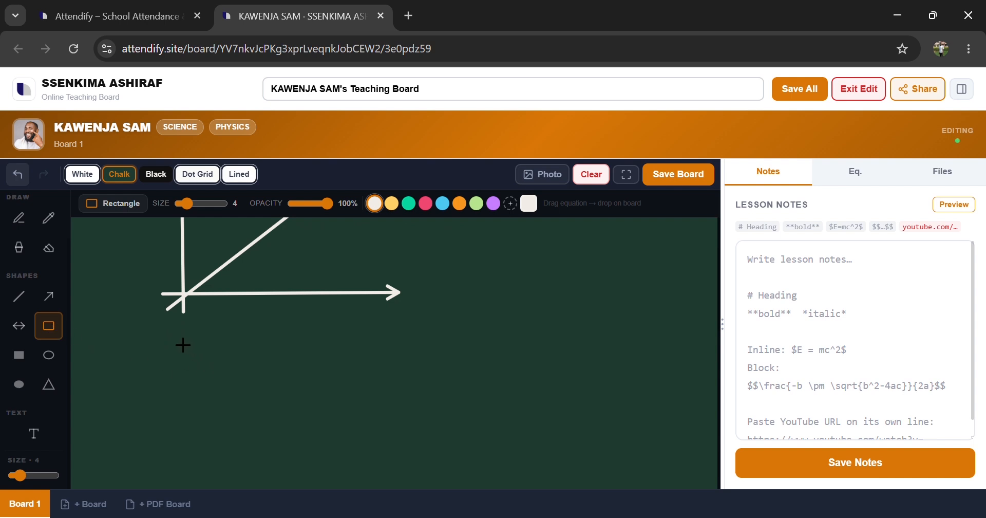
{"action": "left_click_drag", "start_coordinate": [183, 345], "coordinate": [409, 435]}
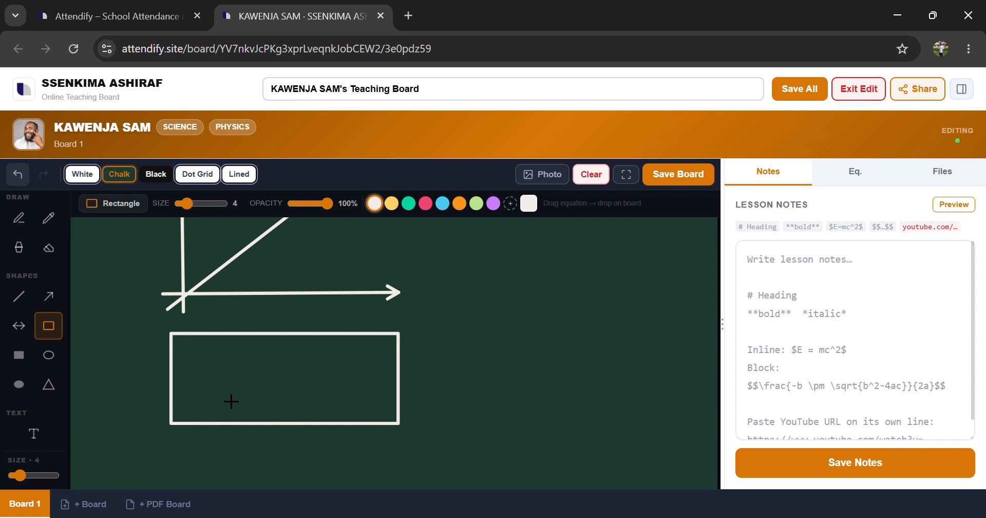
Step: Draw a filled rectangle below the outlined one with the Filled Rect tool
{"action": "scroll", "coordinate": [231, 401], "scroll_direction": "down", "scroll_amount": 1}
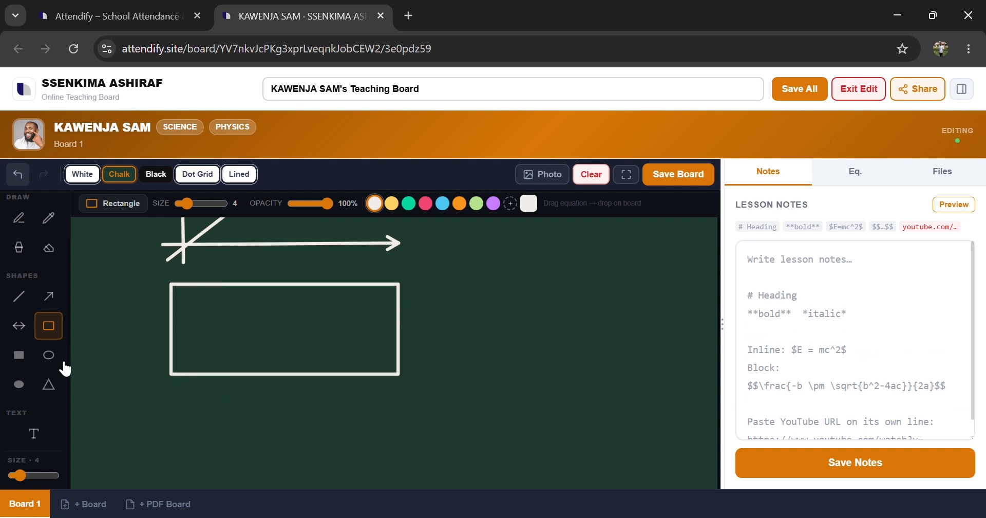
{"action": "scroll", "coordinate": [203, 449], "scroll_direction": "down", "scroll_amount": 2}
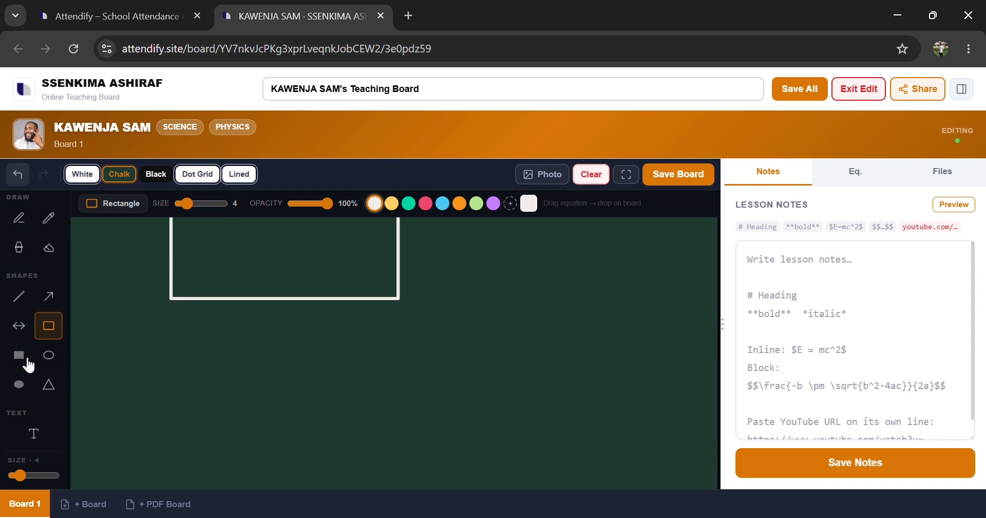
{"action": "left_click", "coordinate": [26, 359]}
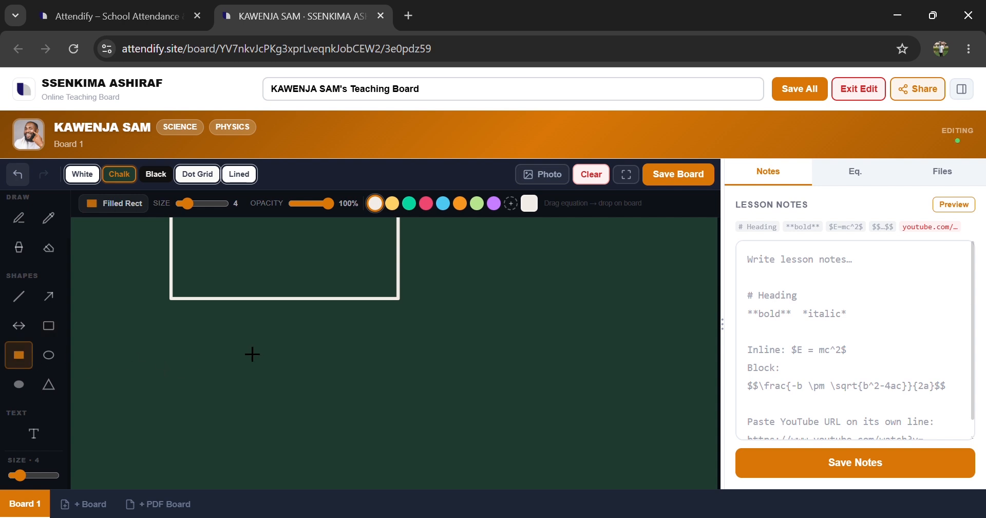
{"action": "left_click_drag", "start_coordinate": [176, 325], "coordinate": [410, 422]}
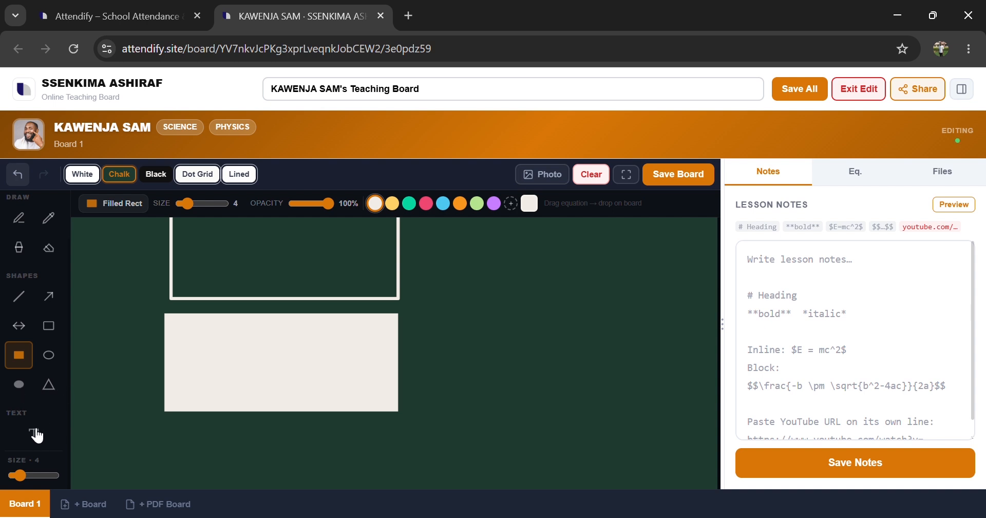
Step: Scroll up and down the board to review the drawings
{"action": "scroll", "coordinate": [279, 424], "scroll_direction": "up", "scroll_amount": 5}
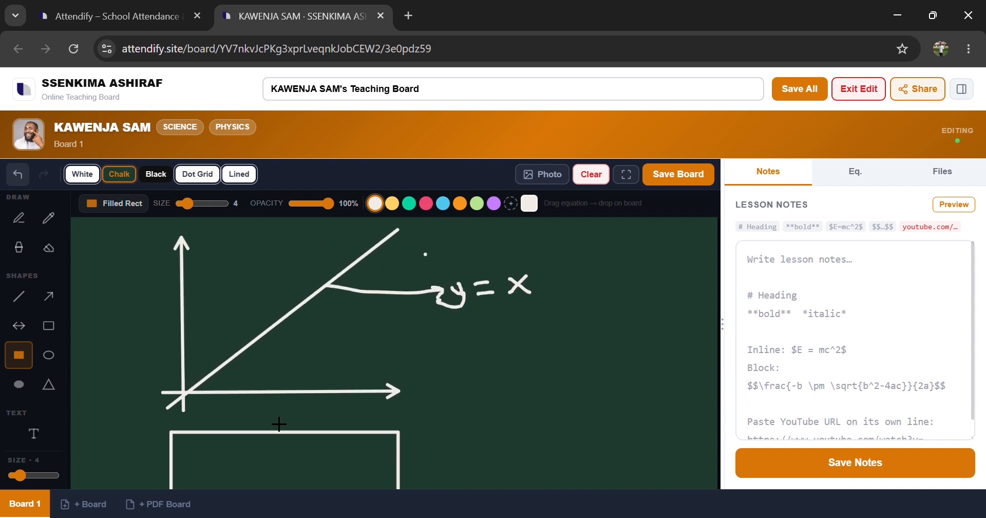
{"action": "scroll", "coordinate": [278, 424], "scroll_direction": "down", "scroll_amount": 3}
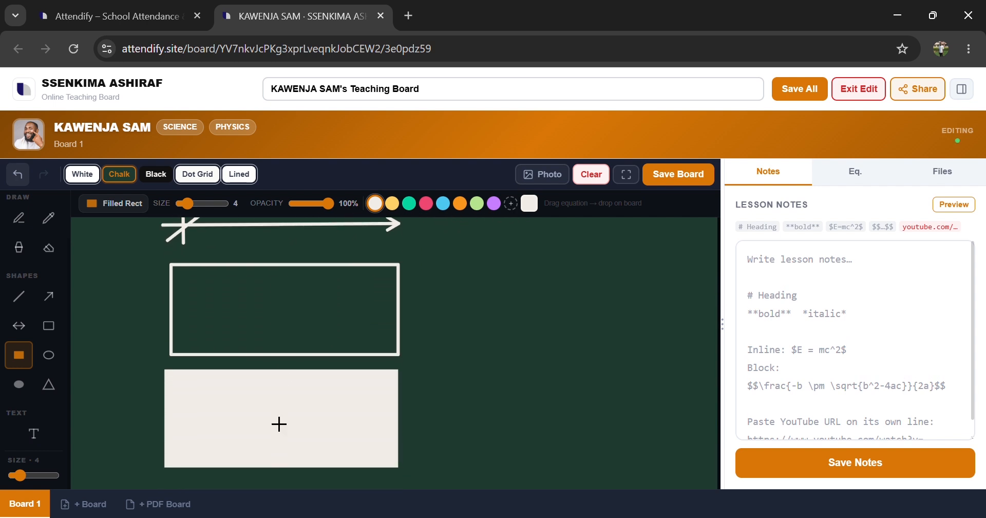
{"action": "scroll", "coordinate": [279, 424], "scroll_direction": "up", "scroll_amount": 3}
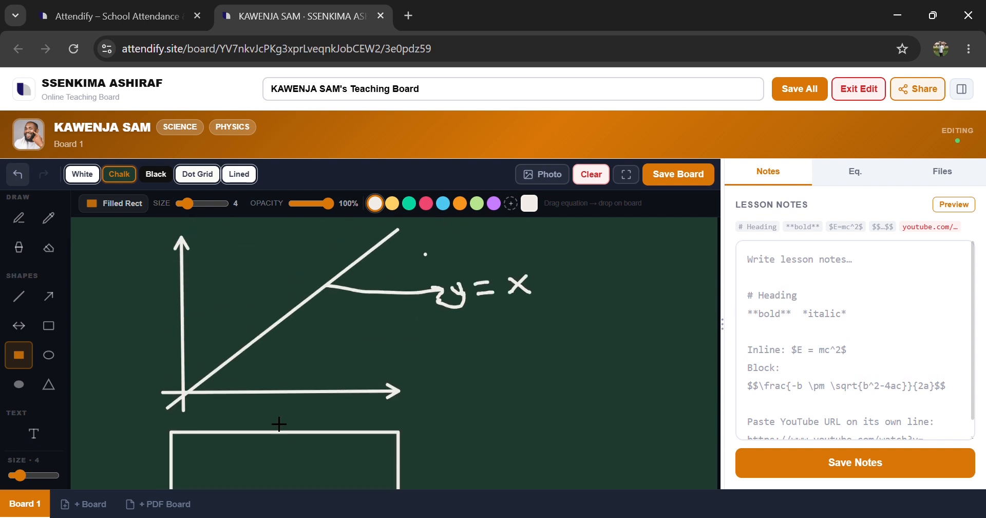
{"action": "scroll", "coordinate": [414, 419], "scroll_direction": "down", "scroll_amount": 2}
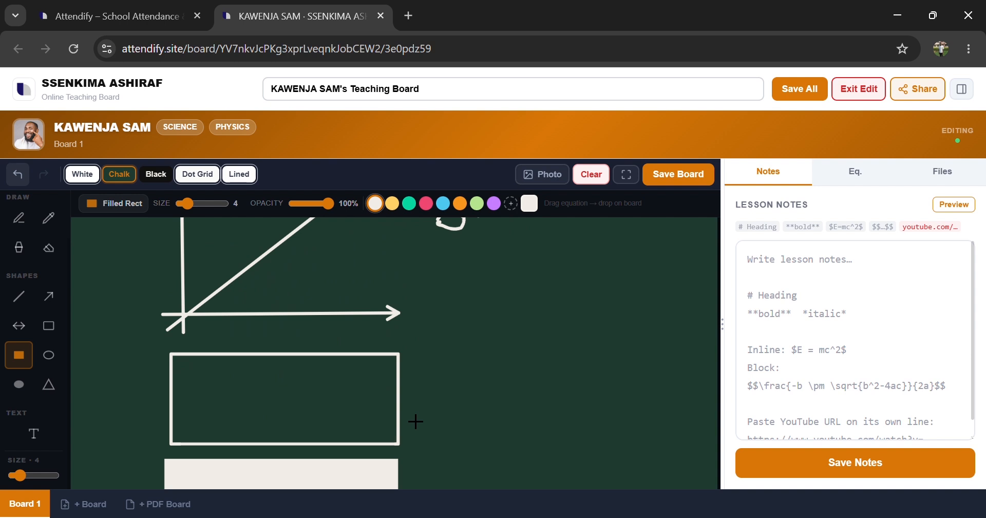
{"action": "scroll", "coordinate": [513, 360], "scroll_direction": "up", "scroll_amount": 1}
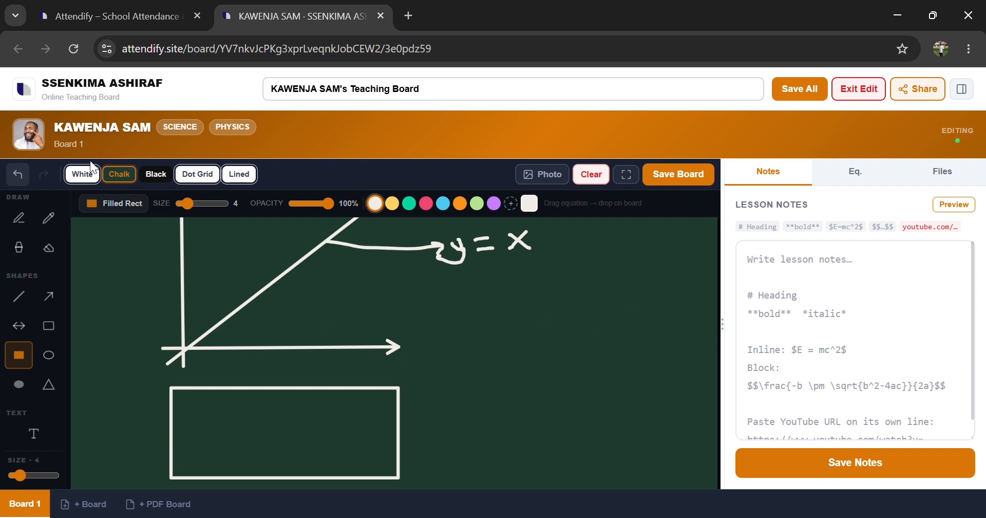
Step: Switch the board background to White, accepting that the board is cleared
{"action": "left_click", "coordinate": [83, 177]}
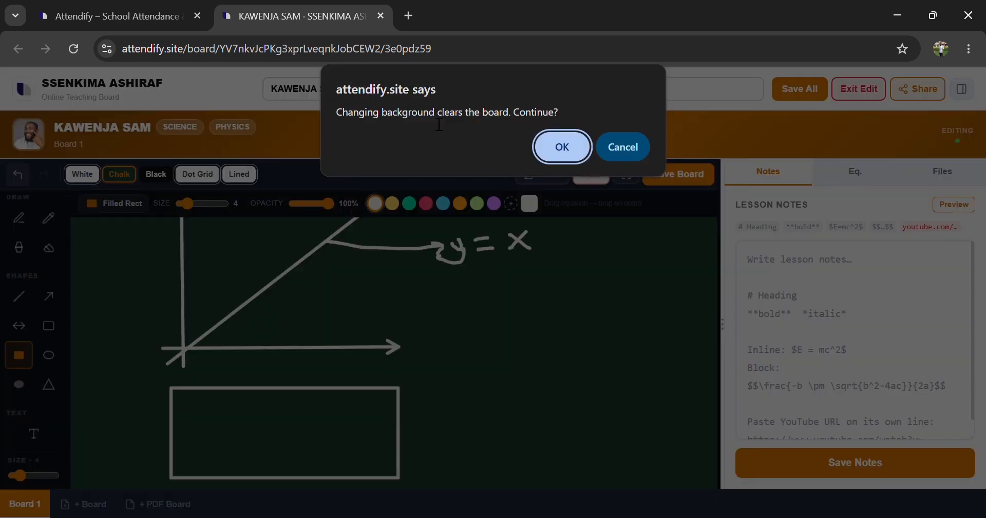
{"action": "left_click", "coordinate": [573, 157]}
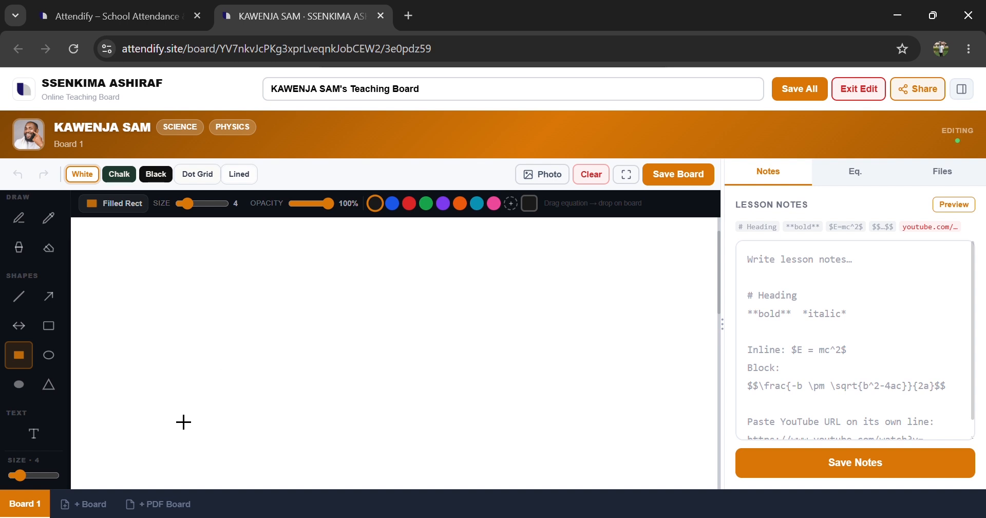
Step: Try the Chalk, Black, Dot Grid and Lined backgrounds in turn, ending on White
{"action": "scroll", "coordinate": [196, 474], "scroll_direction": "down", "scroll_amount": 1}
{"action": "left_click", "coordinate": [125, 174]}
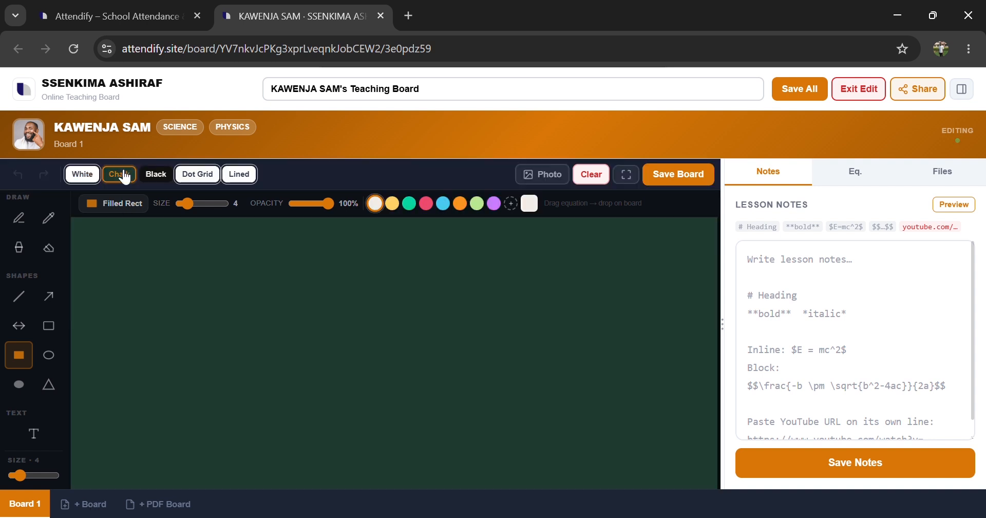
{"action": "left_click", "coordinate": [161, 179]}
{"action": "left_click", "coordinate": [197, 176]}
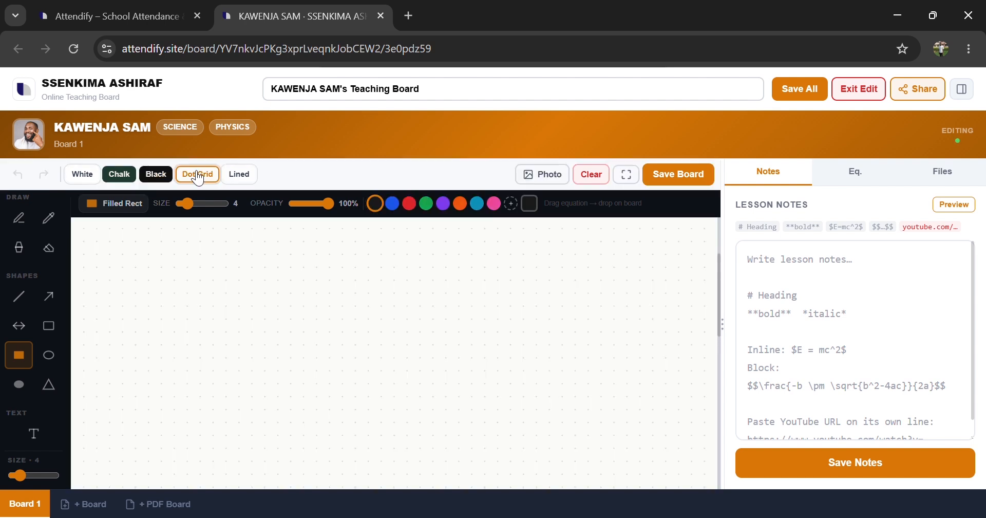
{"action": "left_click", "coordinate": [248, 177]}
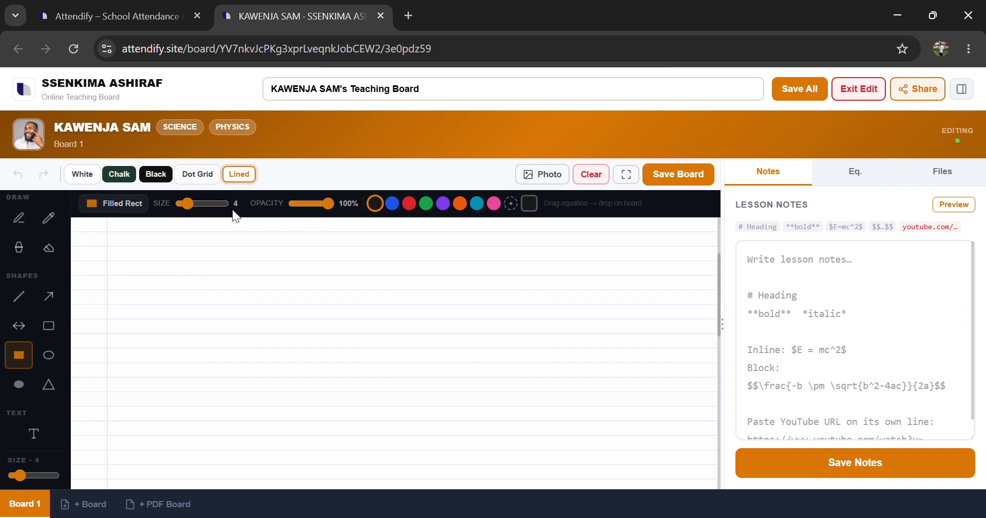
{"action": "left_click", "coordinate": [212, 177]}
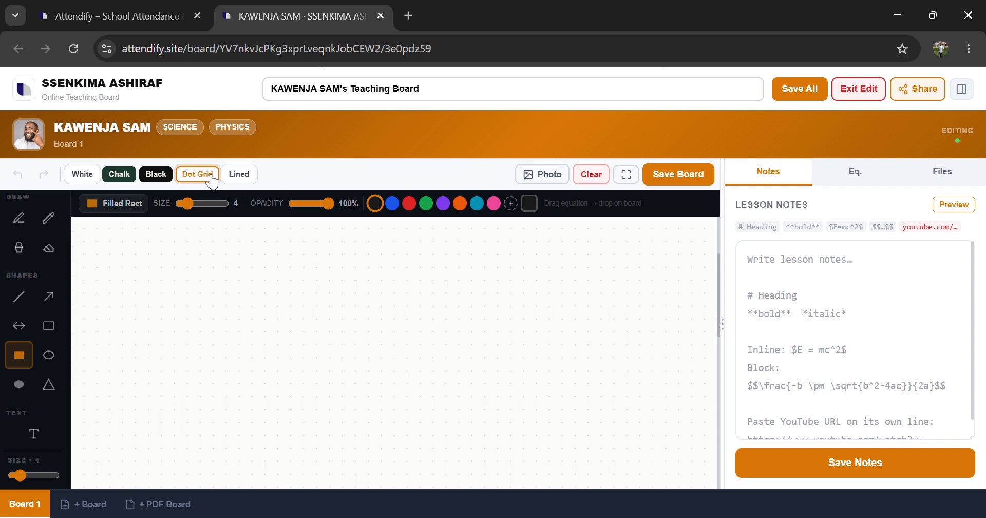
{"action": "left_click", "coordinate": [155, 173]}
{"action": "left_click", "coordinate": [119, 175]}
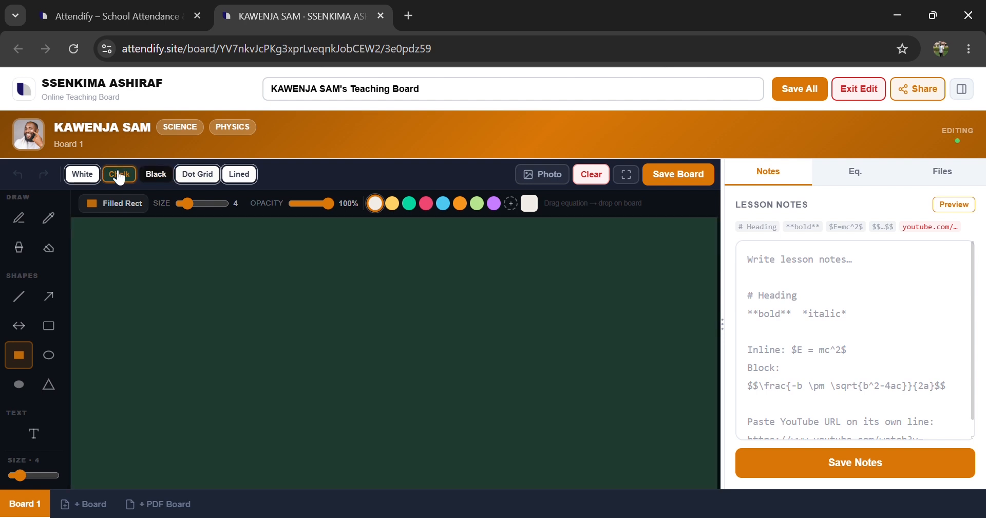
{"action": "left_click", "coordinate": [85, 176]}
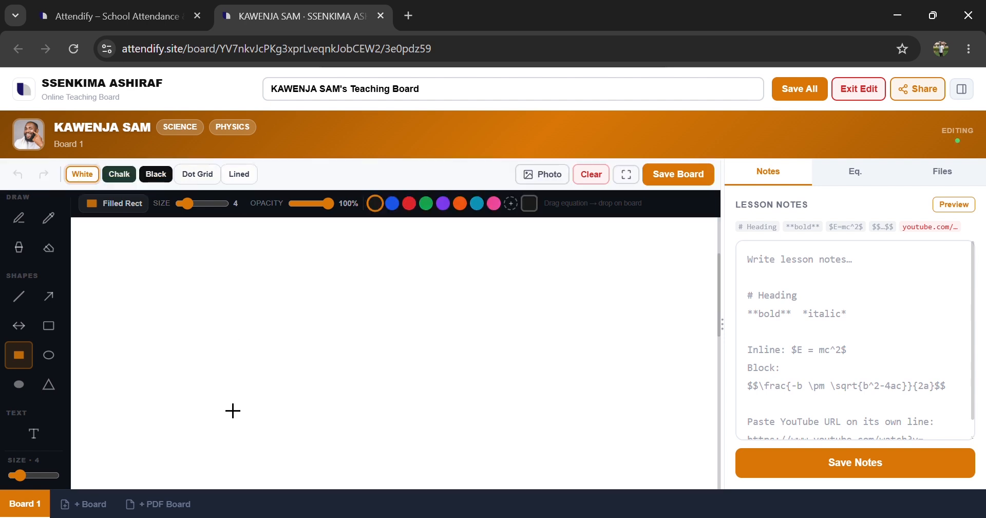
Step: Draw a small shape on the white board, then clear the board
{"action": "mouse_move", "coordinate": [221, 333]}
{"action": "left_mouse_down"}
{"action": "mouse_move", "coordinate": [223, 374]}
{"action": "mouse_move", "coordinate": [268, 360]}
{"action": "left_mouse_up"}
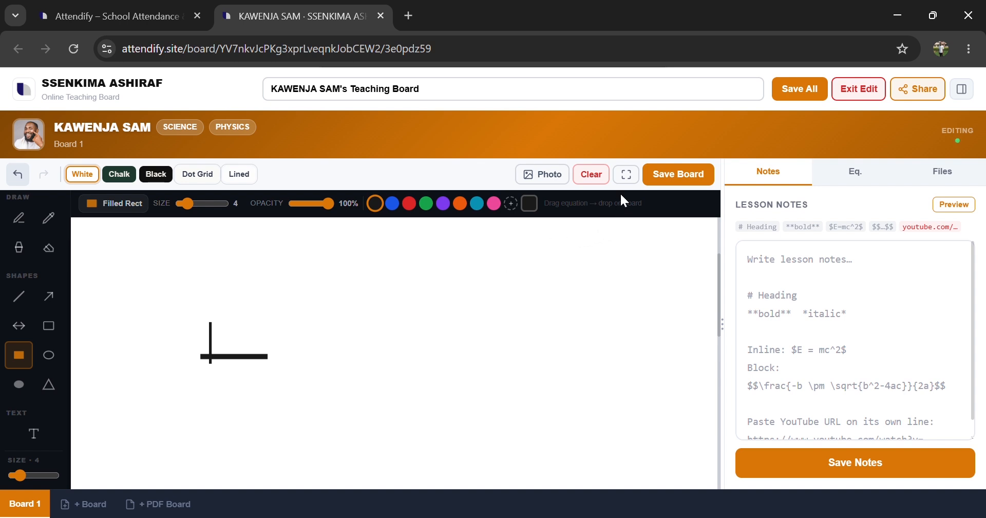
{"action": "left_click", "coordinate": [591, 174]}
{"action": "left_click", "coordinate": [579, 152]}
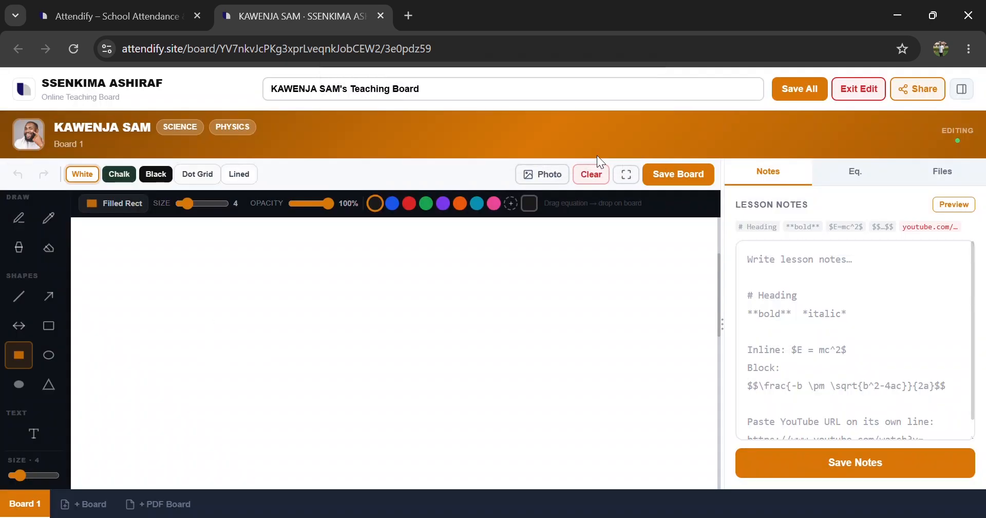
Step: Enter the fullscreen board view and exit it again
{"action": "left_click", "coordinate": [626, 176]}
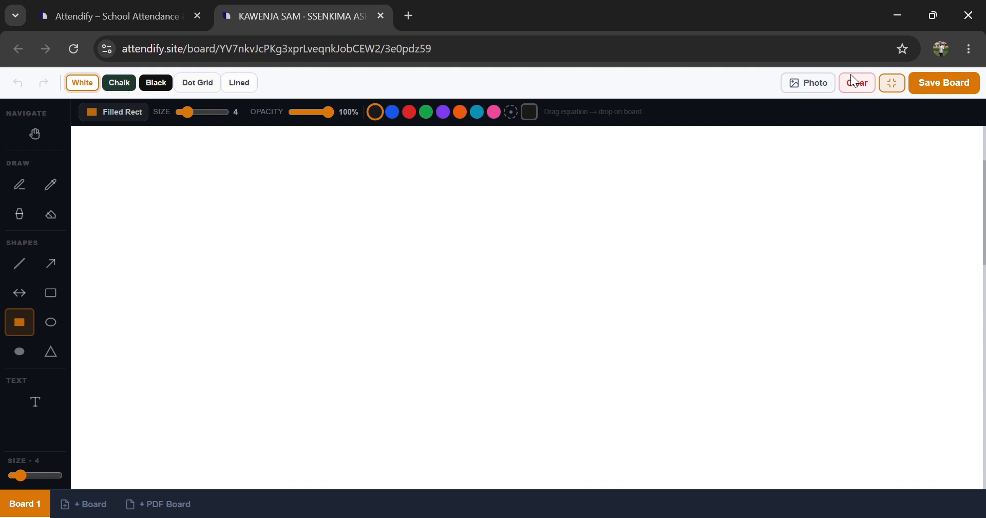
{"action": "left_click", "coordinate": [782, 87]}
{"action": "key", "text": "Escape"}
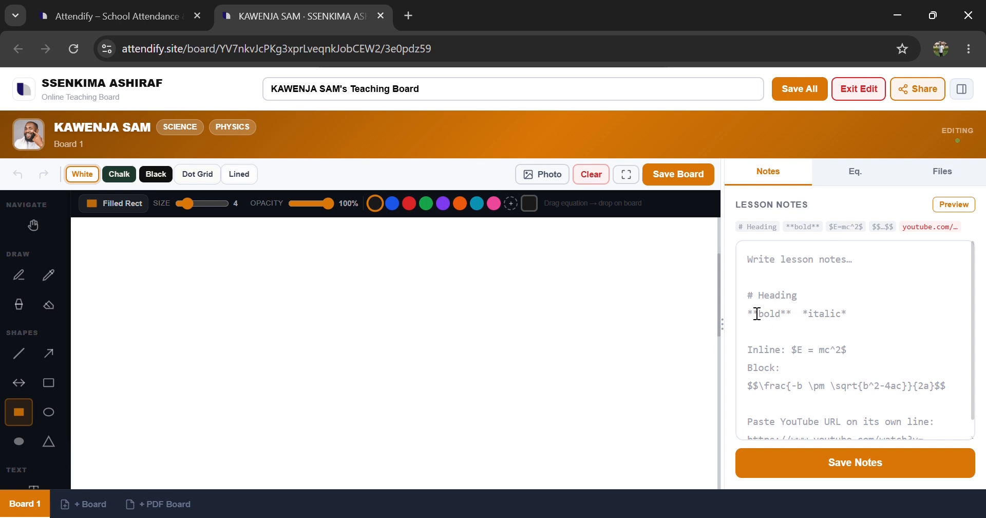
Step: Switch the board background to Chalk
{"action": "scroll", "coordinate": [780, 352], "scroll_direction": "down", "scroll_amount": 1}
{"action": "scroll", "coordinate": [780, 351], "scroll_direction": "up", "scroll_amount": 1}
{"action": "scroll", "coordinate": [828, 328], "scroll_direction": "down", "scroll_amount": 1}
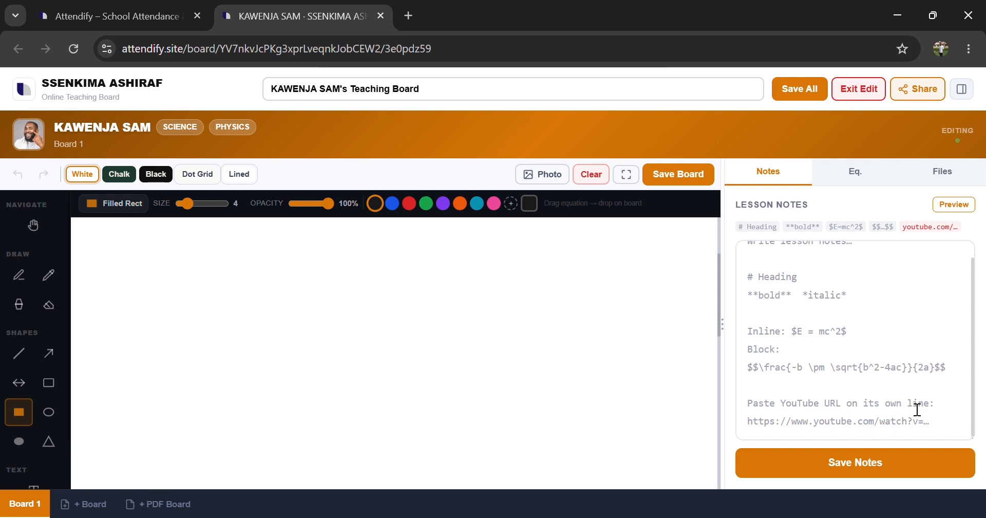
{"action": "left_click", "coordinate": [120, 174]}
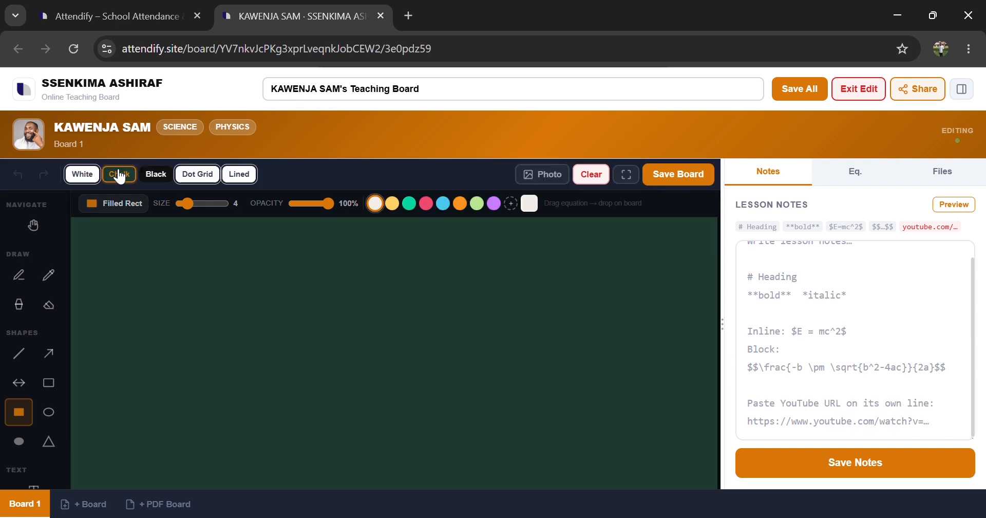
Step: Paste the prepared Electrical Magnetism lesson notes into the lesson notes field
{"action": "scroll", "coordinate": [828, 338], "scroll_direction": "up", "scroll_amount": 1}
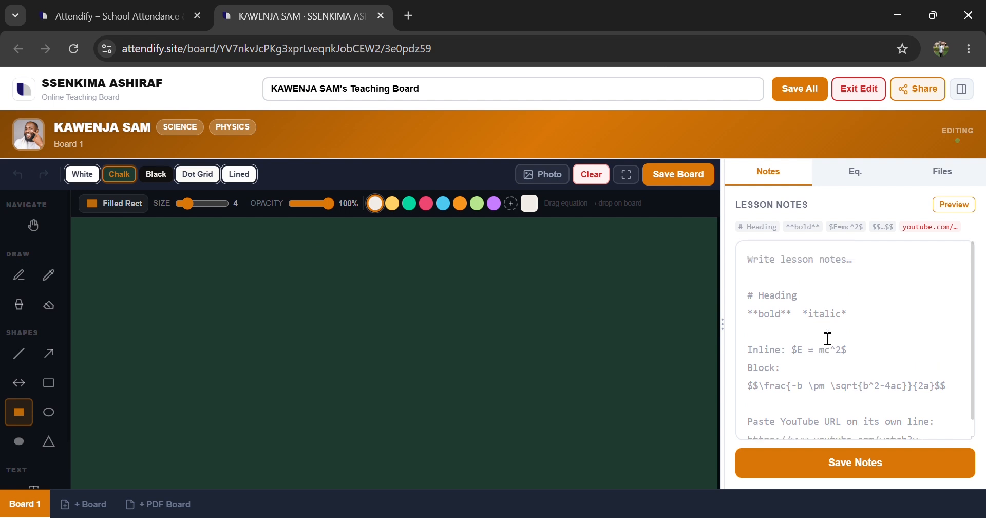
{"action": "key", "text": "ctrl+v"}
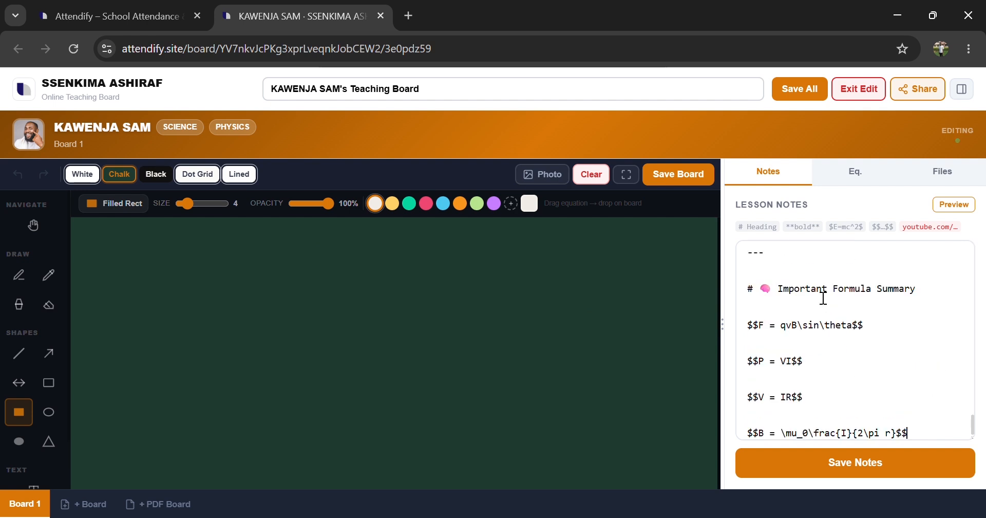
Step: Delete the blank lines in the Magnetism section of the notes
{"action": "scroll", "coordinate": [816, 351], "scroll_direction": "up", "scroll_amount": 5}
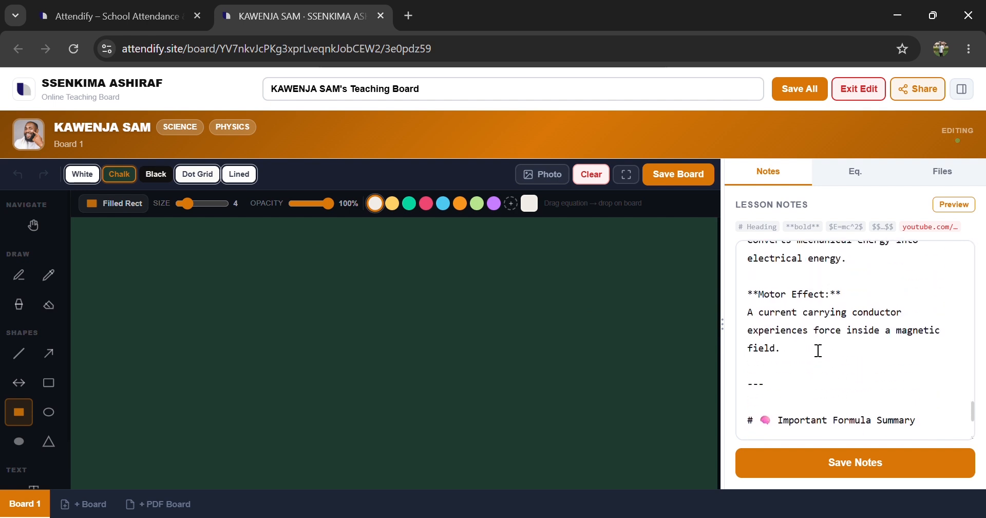
{"action": "scroll", "coordinate": [818, 350], "scroll_direction": "up", "scroll_amount": 5}
{"action": "left_click", "coordinate": [812, 287]}
{"action": "key", "text": "BackSpace"}
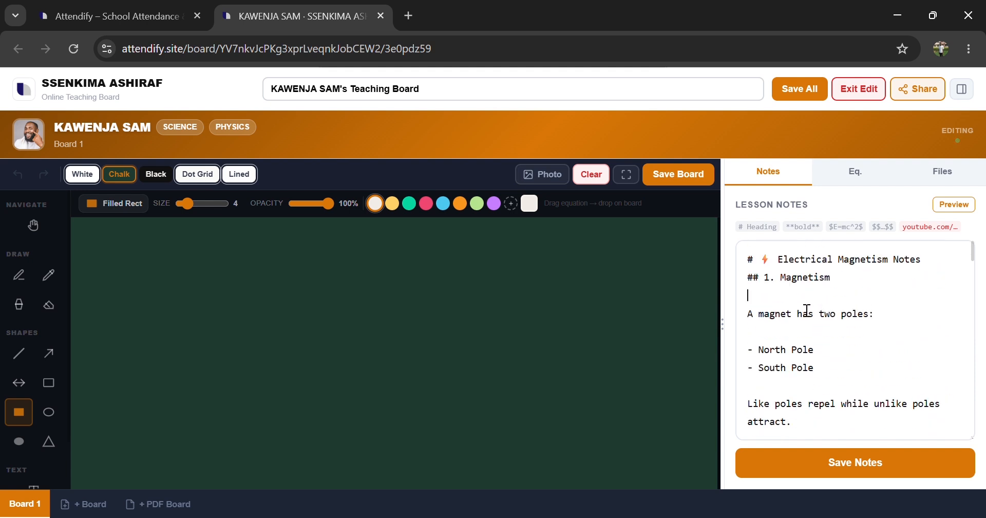
{"action": "key", "text": "BackSpace"}
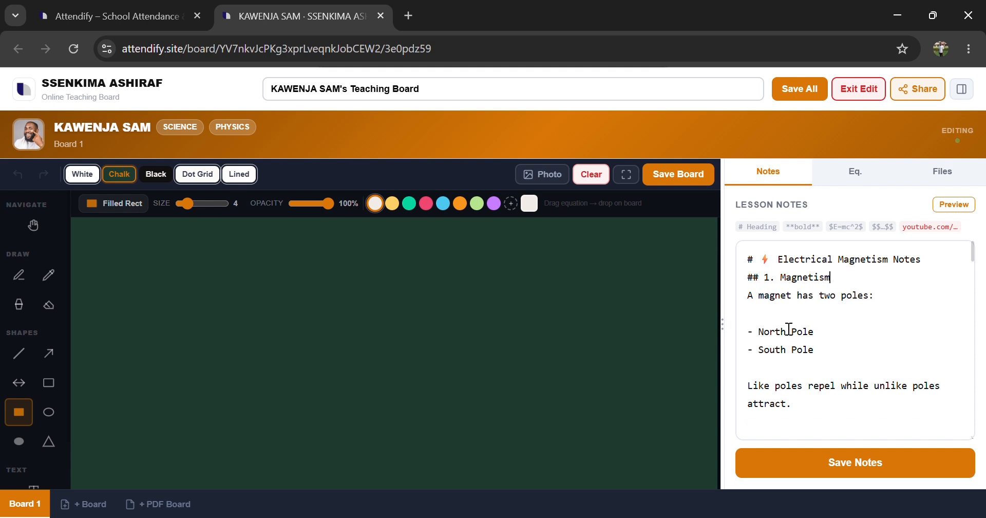
{"action": "key", "text": "BackSpace"}
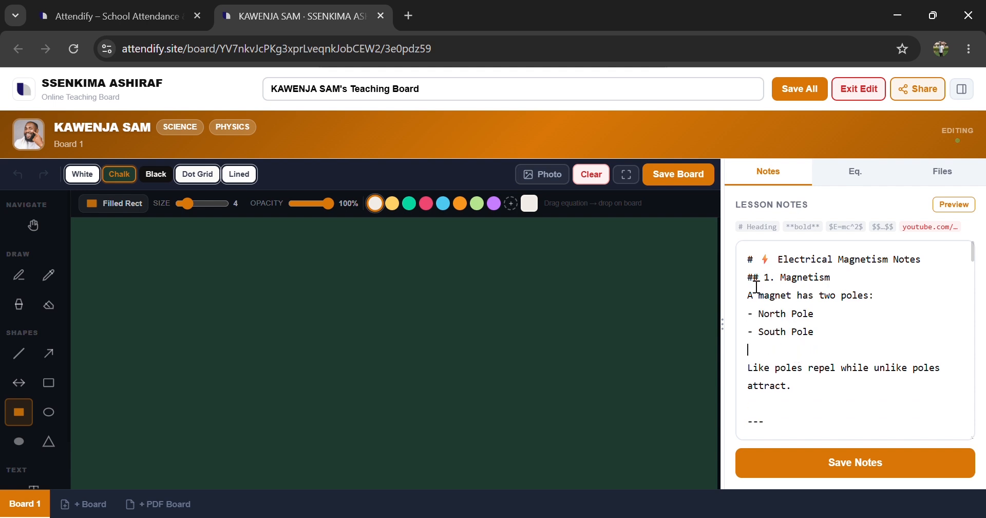
{"action": "key", "text": "BackSpace"}
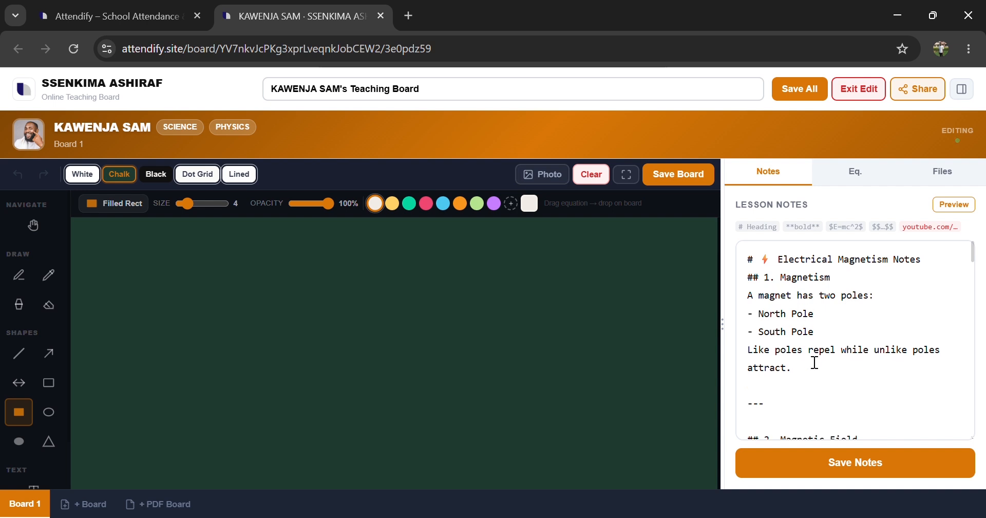
Step: Delete the separator after the Magnetism section and the blank line below the Magnetic Field heading
{"action": "left_click", "coordinate": [786, 393]}
{"action": "left_click_drag", "start_coordinate": [773, 427], "coordinate": [750, 405]}
{"action": "key", "text": "BackSpace"}
{"action": "key", "text": "BackSpace"}
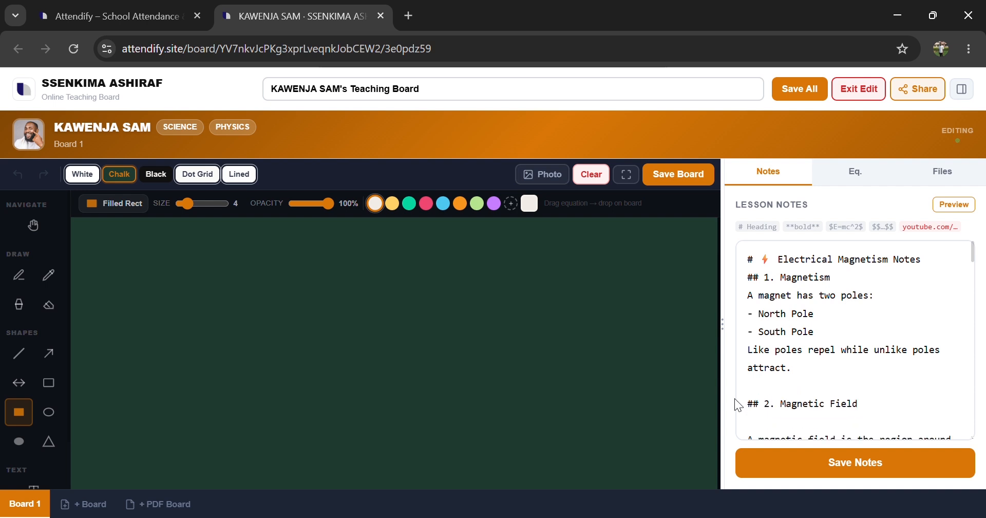
{"action": "scroll", "coordinate": [790, 409], "scroll_direction": "down", "scroll_amount": 1}
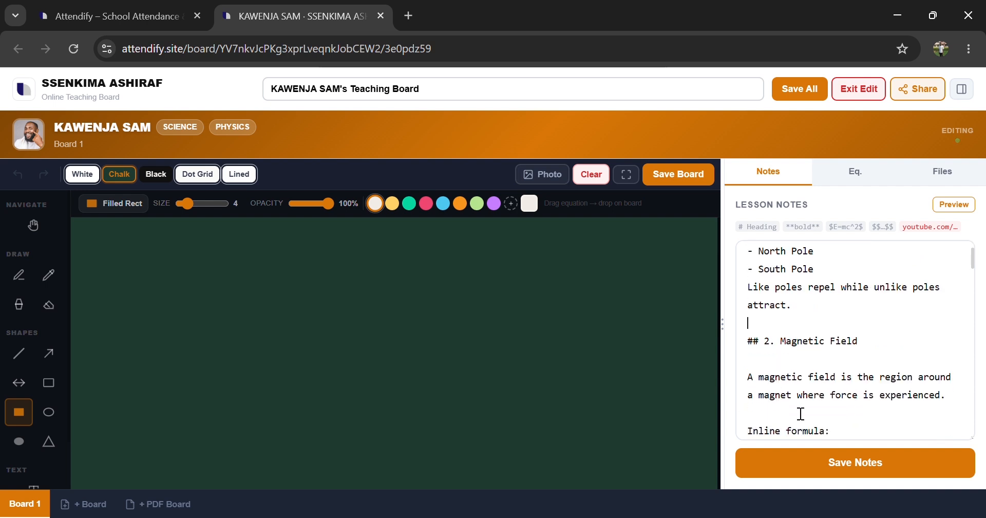
{"action": "left_click", "coordinate": [777, 370]}
{"action": "key", "text": "BackSpace"}
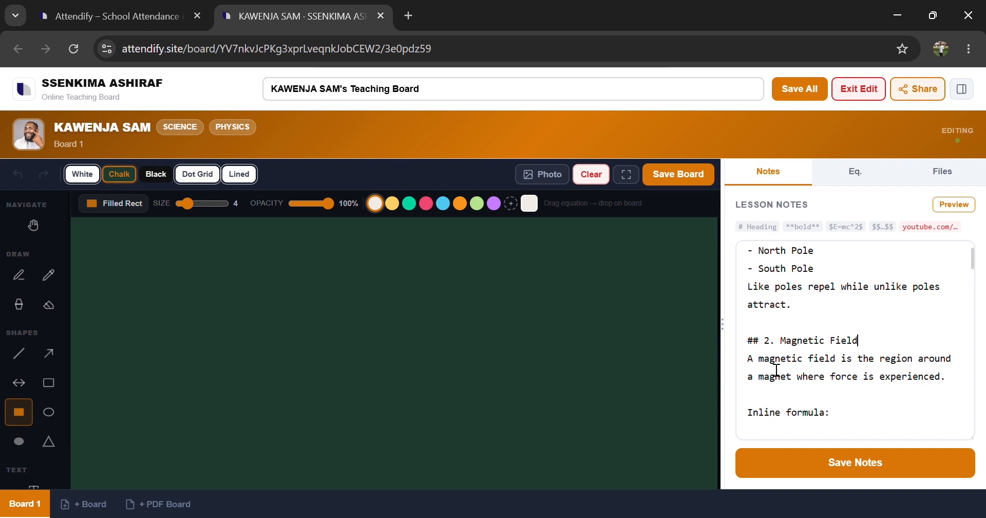
Step: Remove the blank lines and the closing separator in the Magnetic Field section
{"action": "scroll", "coordinate": [777, 369], "scroll_direction": "down", "scroll_amount": 2}
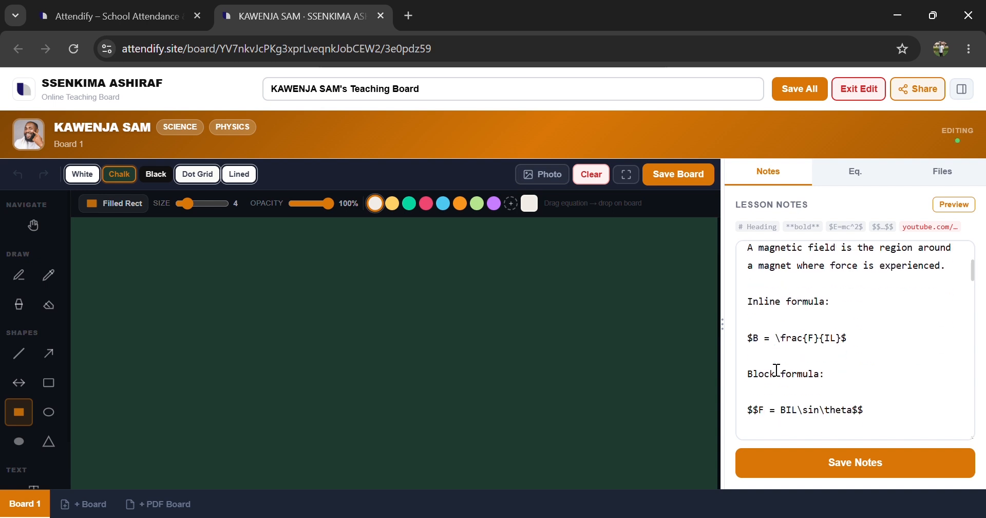
{"action": "left_click", "coordinate": [760, 296]}
{"action": "key", "text": "BackSpace"}
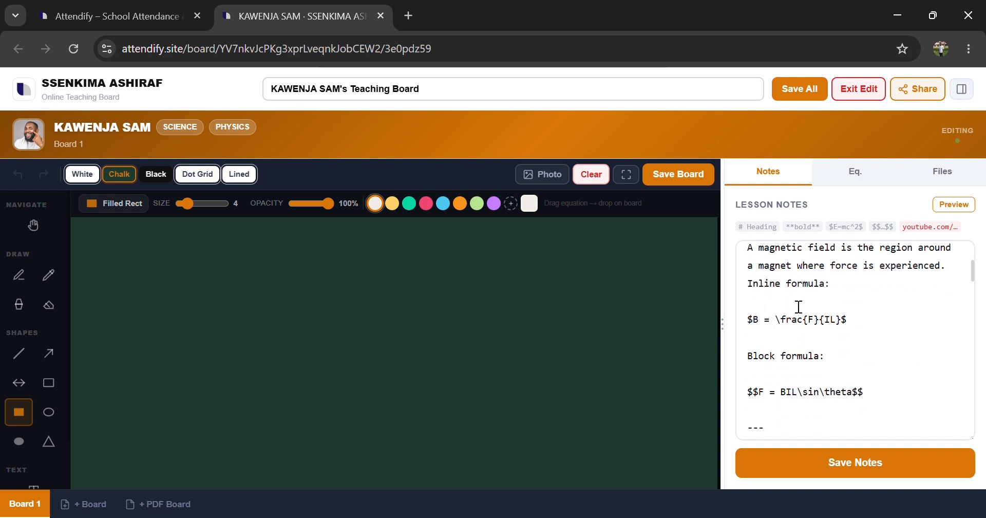
{"action": "left_click", "coordinate": [763, 306]}
{"action": "key", "text": "BackSpace"}
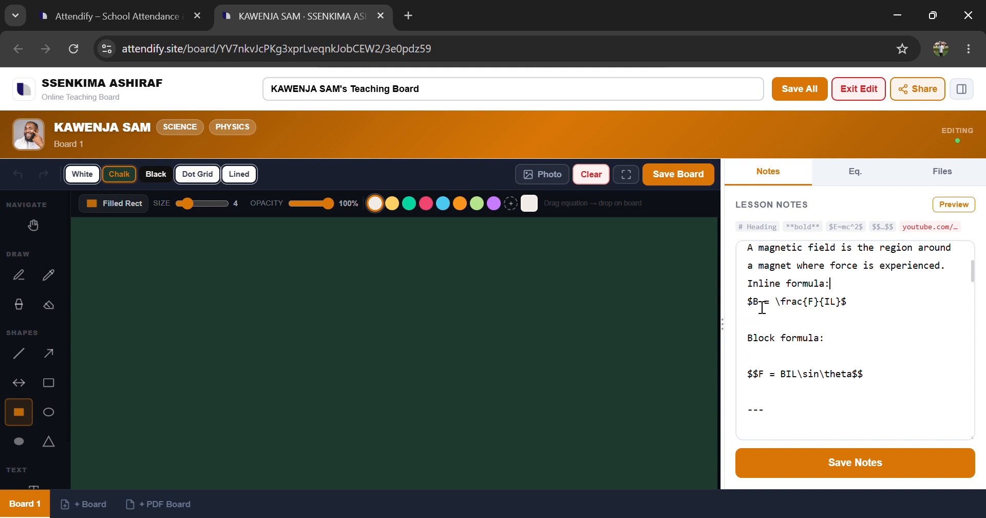
{"action": "key", "text": "BackSpace"}
{"action": "left_click", "coordinate": [766, 340]}
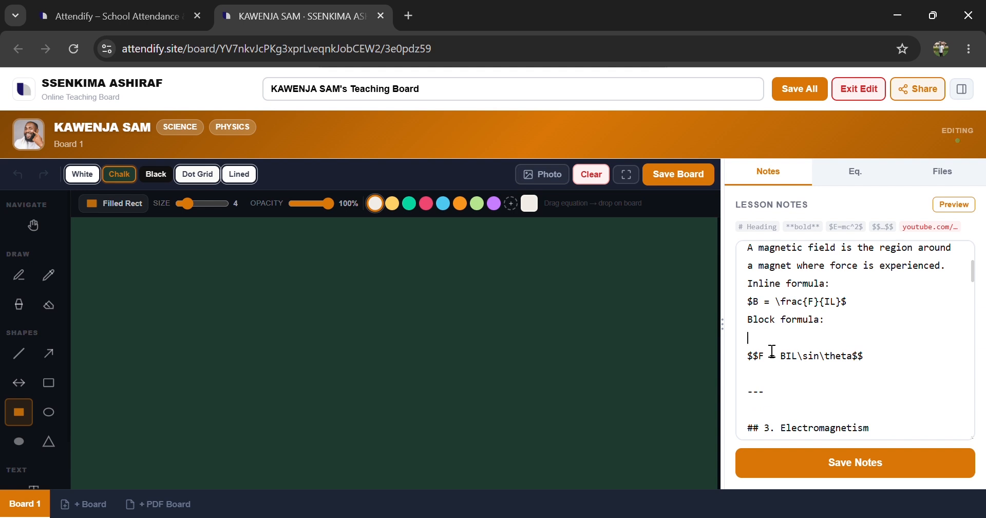
{"action": "key", "text": "BackSpace"}
{"action": "left_click_drag", "start_coordinate": [765, 378], "coordinate": [746, 378]}
{"action": "key", "text": "BackSpace"}
{"action": "key", "text": "BackSpace"}
{"action": "key", "text": "BackSpace"}
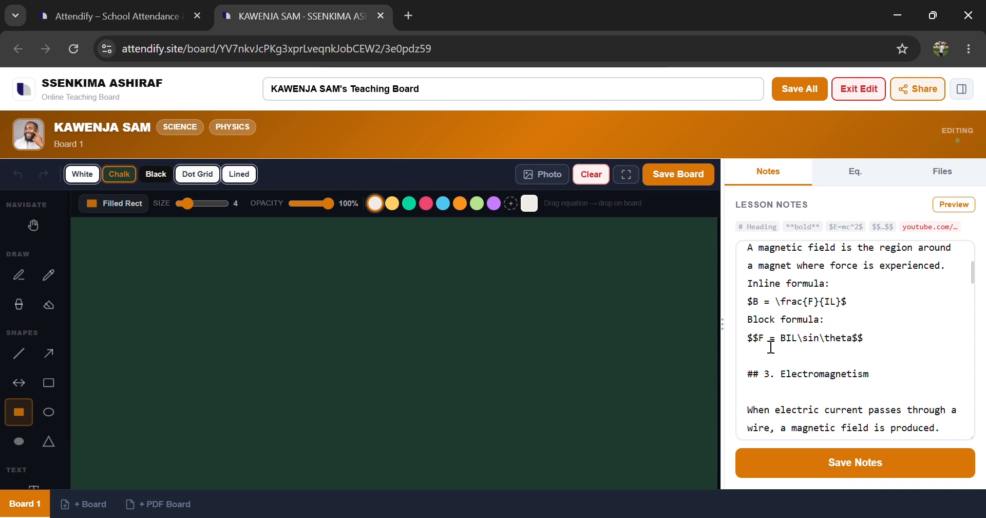
Step: Remove the blank lines and the closing separator in the Electromagnetism section
{"action": "scroll", "coordinate": [771, 349], "scroll_direction": "down", "scroll_amount": 1}
{"action": "key", "text": "BackSpace"}
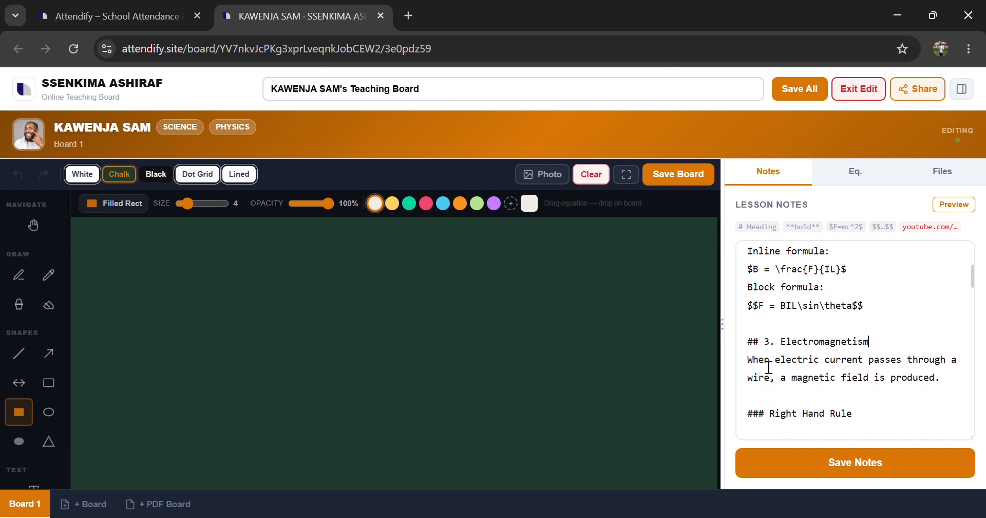
{"action": "scroll", "coordinate": [771, 366], "scroll_direction": "down", "scroll_amount": 1}
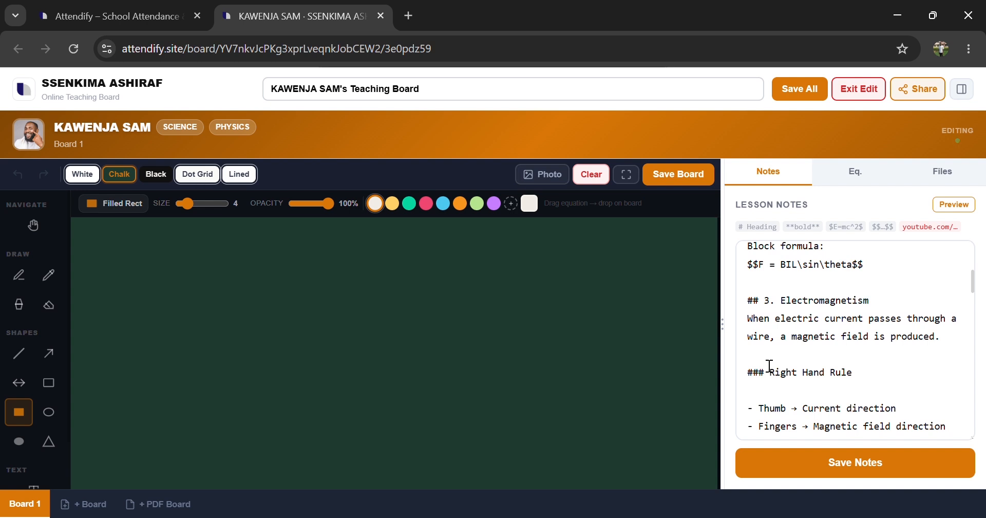
{"action": "key", "text": "BackSpace"}
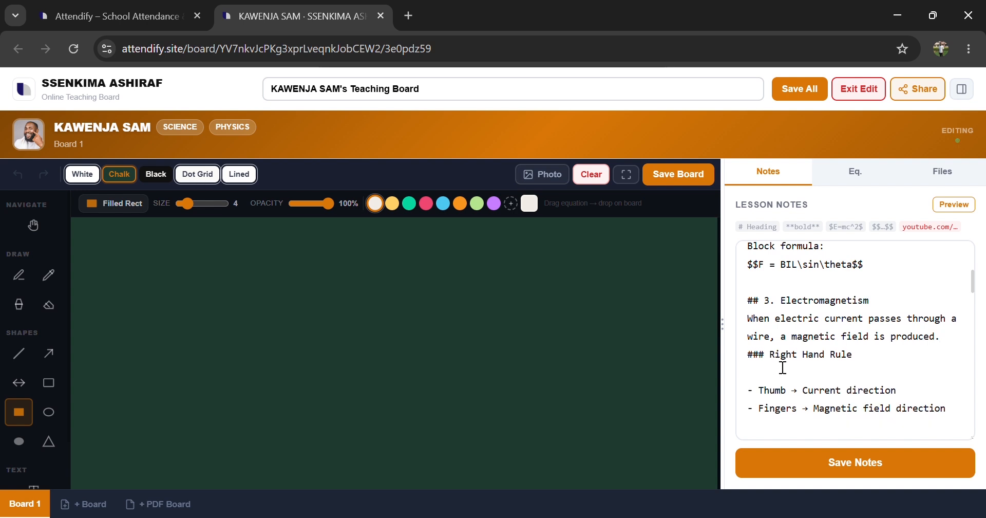
{"action": "left_click", "coordinate": [787, 382]}
{"action": "key", "text": "BackSpace"}
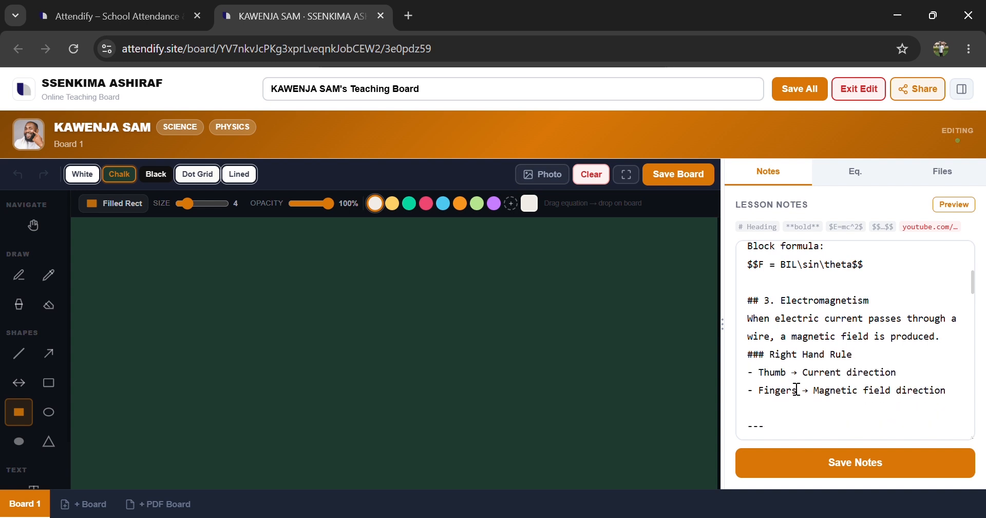
{"action": "scroll", "coordinate": [790, 385], "scroll_direction": "down", "scroll_amount": 2}
{"action": "left_click_drag", "start_coordinate": [779, 368], "coordinate": [753, 352]}
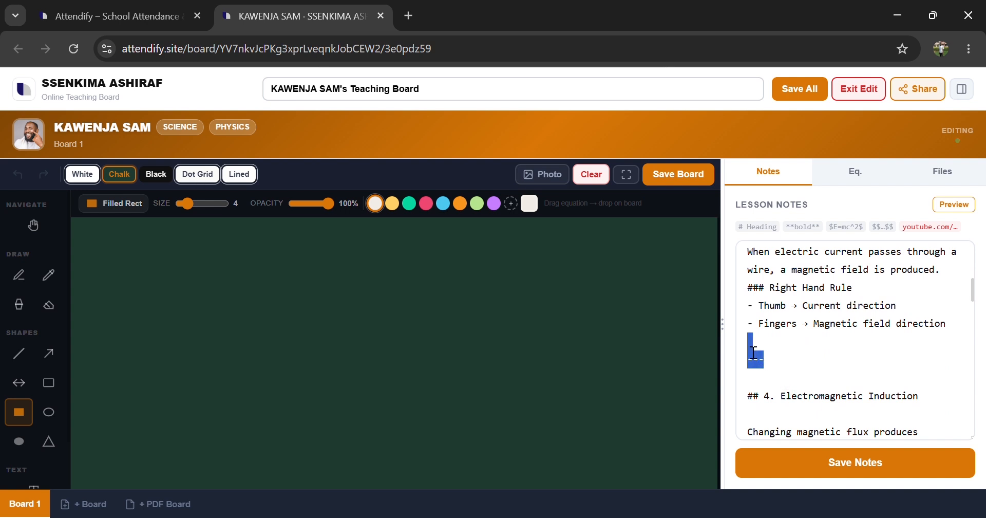
{"action": "key", "text": "BackSpace"}
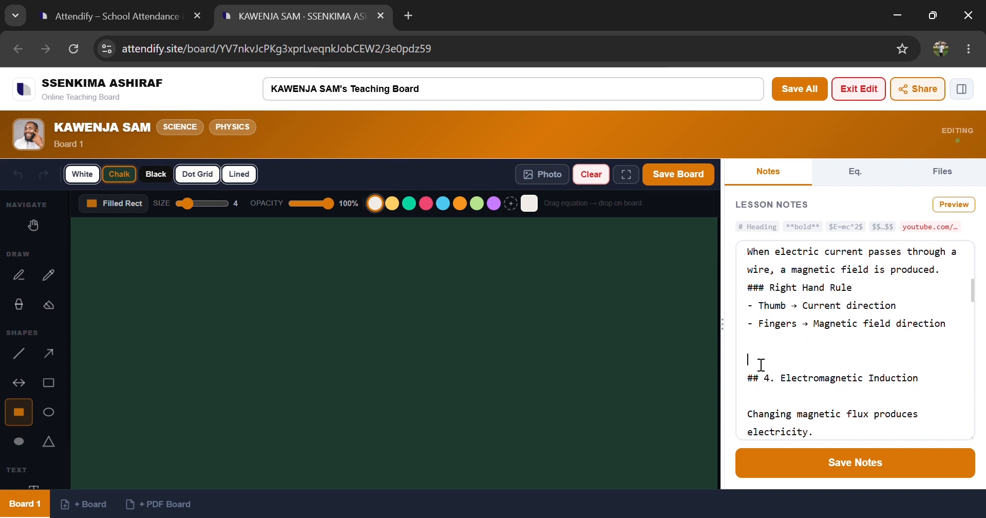
{"action": "key", "text": "BackSpace"}
{"action": "scroll", "coordinate": [761, 365], "scroll_direction": "down", "scroll_amount": 1}
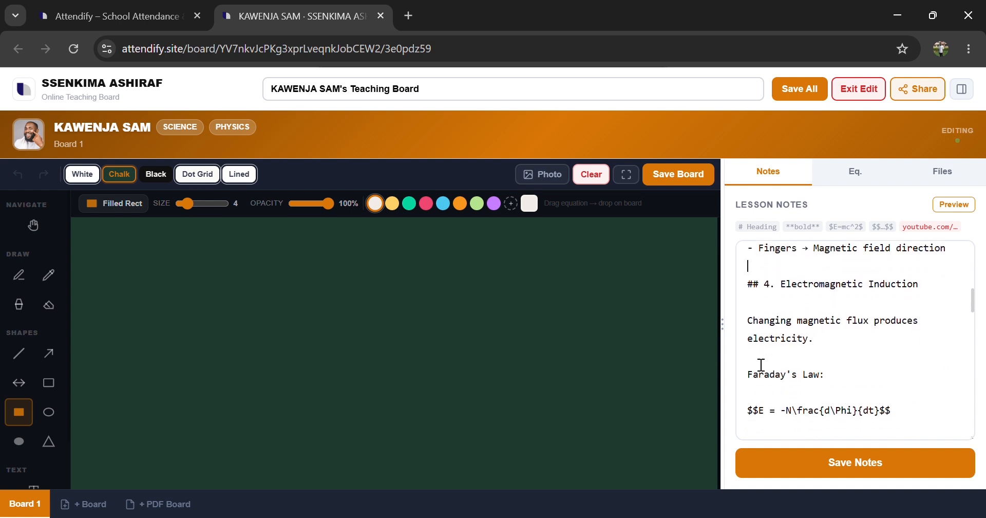
Step: Remove the blank lines and the closing separator in the Electromagnetic Induction section
{"action": "left_click", "coordinate": [778, 362]}
{"action": "key", "text": "BackSpace"}
{"action": "left_click", "coordinate": [781, 378]}
{"action": "key", "text": "BackSpace"}
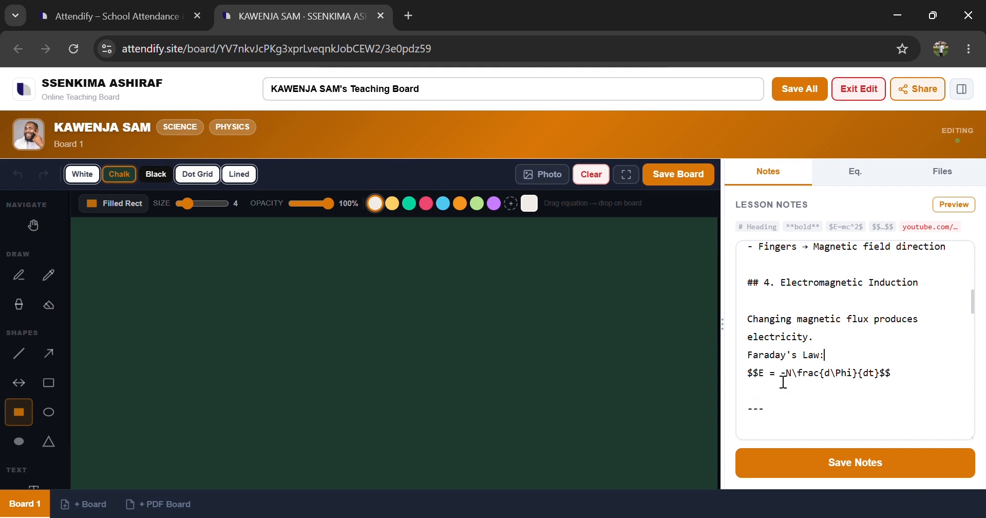
{"action": "left_click", "coordinate": [804, 422]}
{"action": "key", "text": "BackSpace"}
{"action": "key", "text": "BackSpace"}
{"action": "key", "text": "BackSpace"}
{"action": "key", "text": "BackSpace"}
{"action": "scroll", "coordinate": [803, 421], "scroll_direction": "down", "scroll_amount": 3}
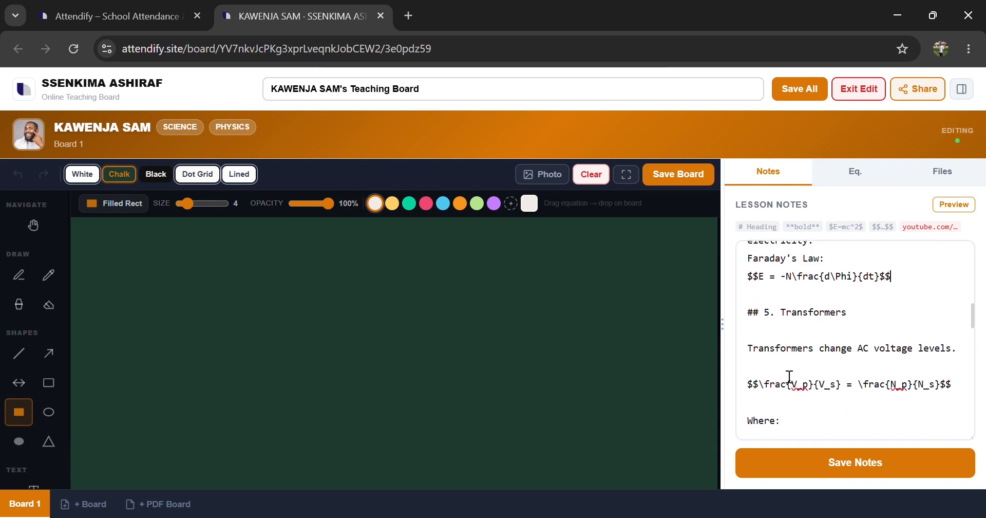
Step: Remove the blank lines and the closing separator in the Transformers section
{"action": "left_click", "coordinate": [777, 339]}
{"action": "key", "text": "BackSpace"}
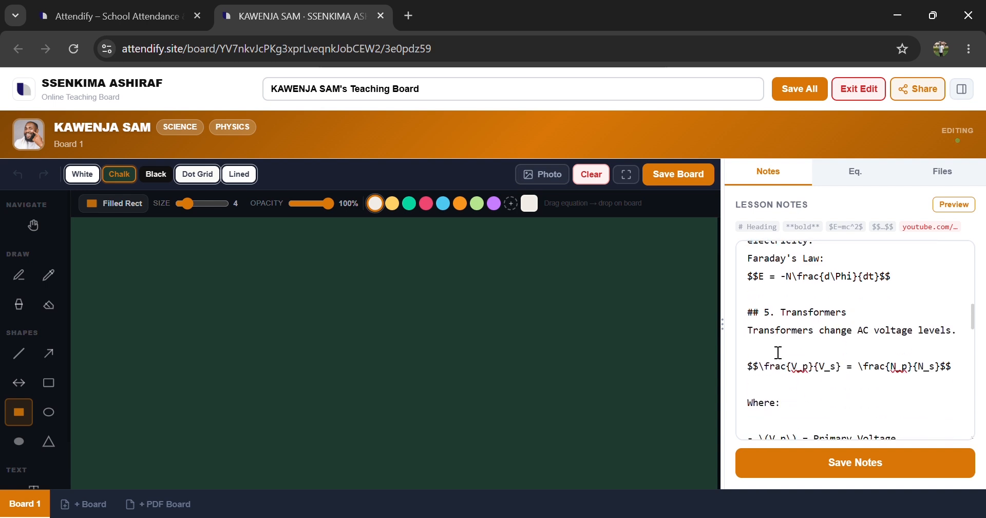
{"action": "key", "text": "BackSpace"}
{"action": "left_click", "coordinate": [782, 378]}
{"action": "key", "text": "BackSpace"}
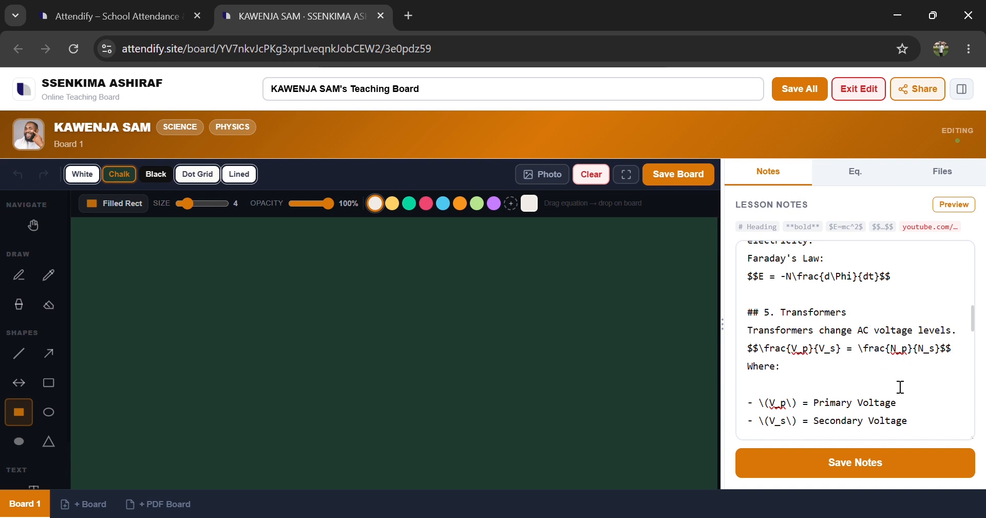
{"action": "scroll", "coordinate": [901, 386], "scroll_direction": "down", "scroll_amount": 1}
{"action": "key", "text": "BackSpace"}
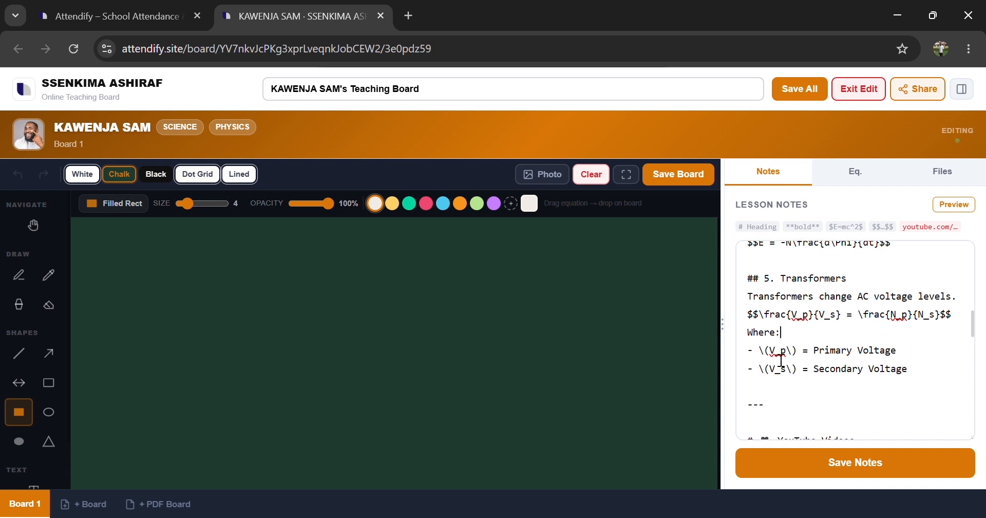
{"action": "left_click_drag", "start_coordinate": [796, 410], "coordinate": [751, 414]}
{"action": "key", "text": "BackSpace"}
{"action": "key", "text": "BackSpace"}
{"action": "key", "text": "BackSpace"}
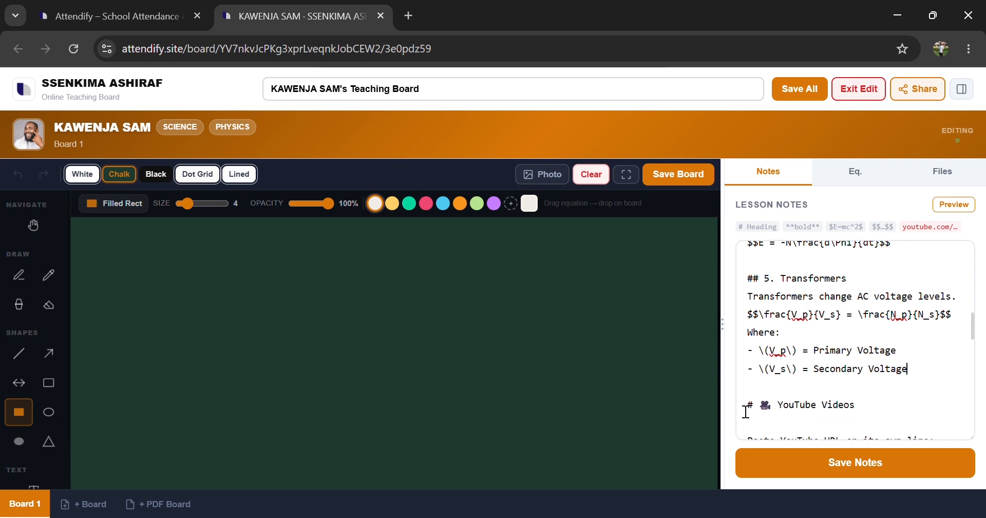
Step: Delete the separator line above the Quick Notes heading
{"action": "scroll", "coordinate": [837, 440], "scroll_direction": "down", "scroll_amount": 2}
{"action": "scroll", "coordinate": [812, 413], "scroll_direction": "down", "scroll_amount": 2}
{"action": "scroll", "coordinate": [811, 413], "scroll_direction": "up", "scroll_amount": 2}
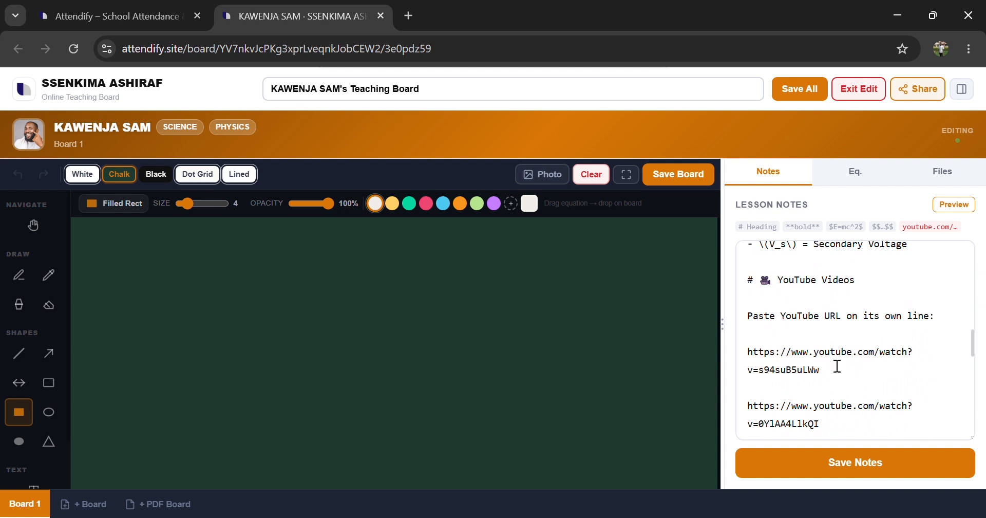
{"action": "scroll", "coordinate": [804, 371], "scroll_direction": "down", "scroll_amount": 2}
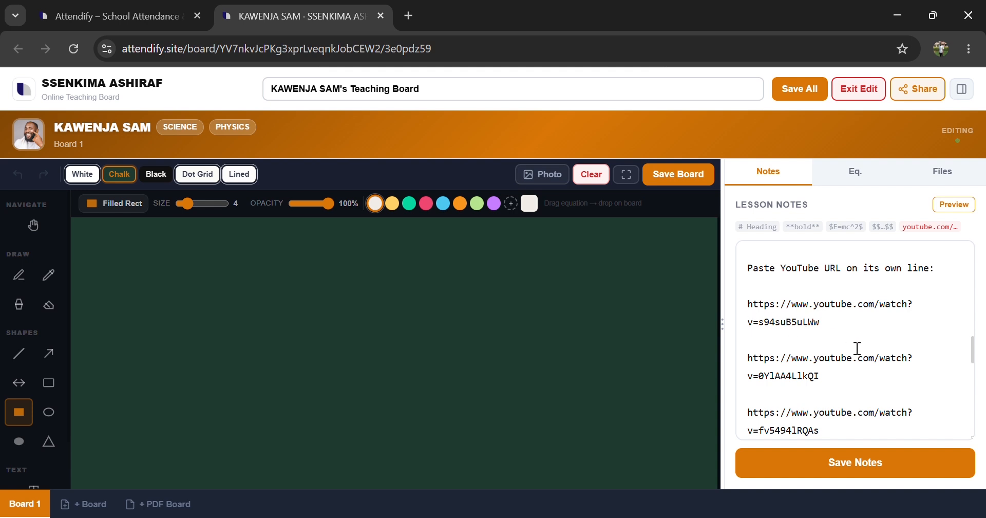
{"action": "scroll", "coordinate": [863, 349], "scroll_direction": "down", "scroll_amount": 5}
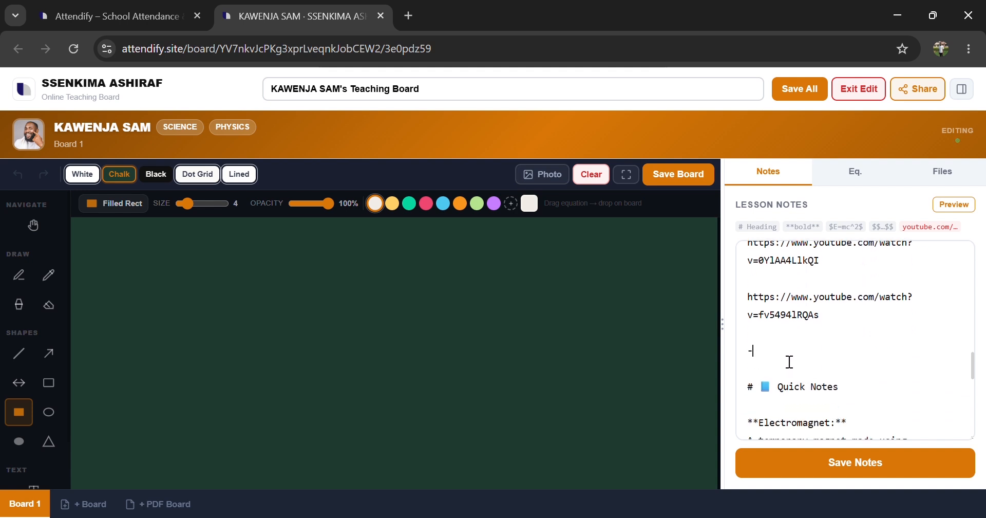
{"action": "key", "text": "BackSpace"}
{"action": "key", "text": "BackSpace"}
{"action": "key", "text": "BackSpace"}
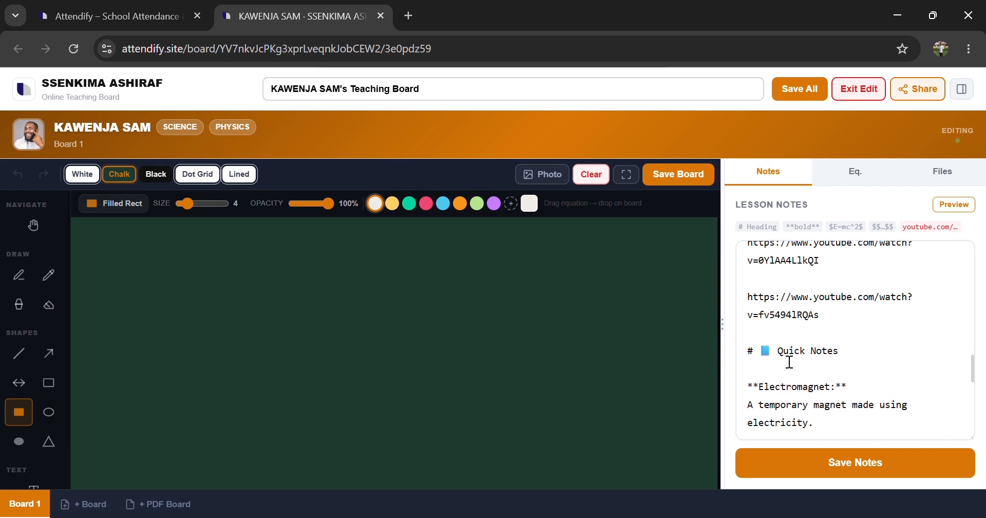
{"action": "scroll", "coordinate": [817, 393], "scroll_direction": "down", "scroll_amount": 10}
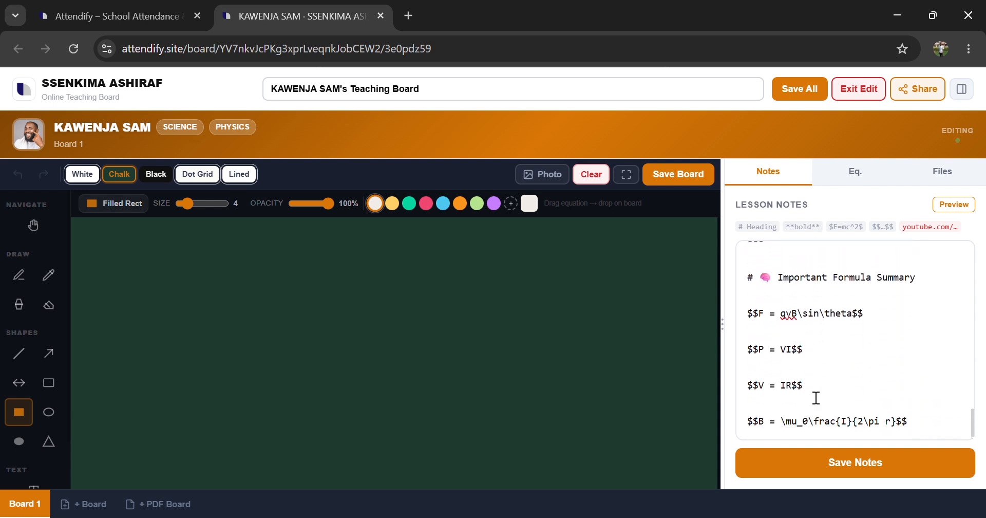
Step: Delete the separator line above the Important Formula Summary heading
{"action": "scroll", "coordinate": [816, 397], "scroll_direction": "up", "scroll_amount": 3}
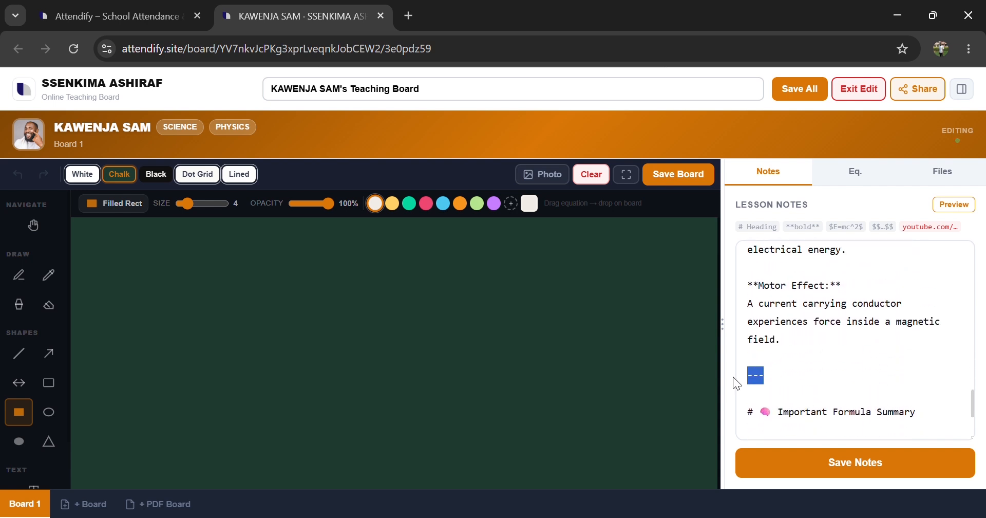
{"action": "key", "text": "BackSpace"}
{"action": "key", "text": "BackSpace"}
{"action": "key", "text": "BackSpace"}
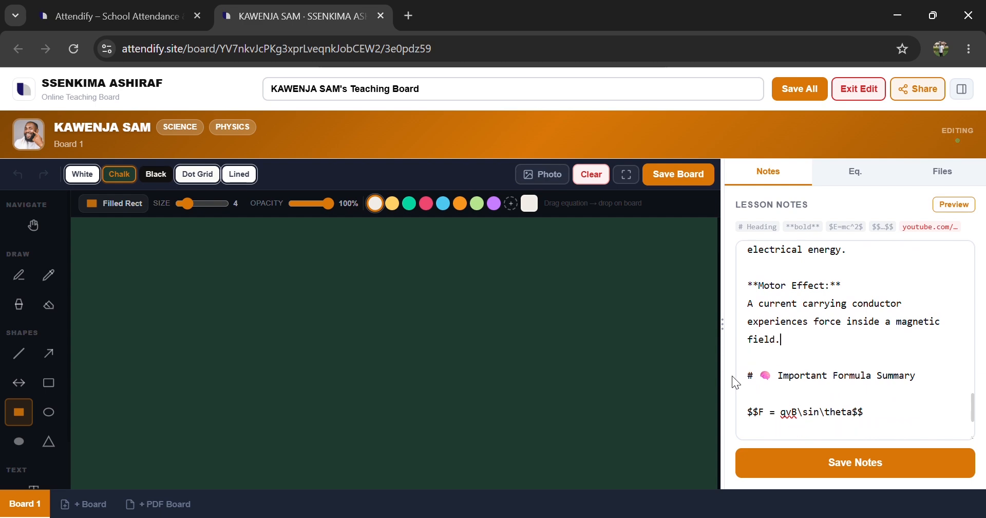
Step: Switch the lesson notes from the editor to the formatted preview
{"action": "scroll", "coordinate": [919, 358], "scroll_direction": "up", "scroll_amount": 6}
{"action": "scroll", "coordinate": [918, 358], "scroll_direction": "up", "scroll_amount": 10}
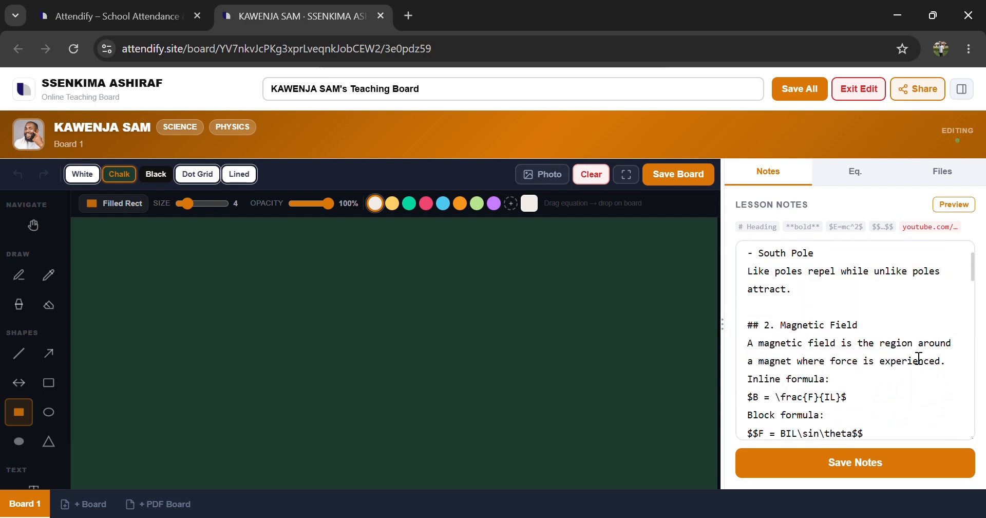
{"action": "scroll", "coordinate": [919, 358], "scroll_direction": "up", "scroll_amount": 3}
{"action": "scroll", "coordinate": [918, 358], "scroll_direction": "down", "scroll_amount": 1}
{"action": "scroll", "coordinate": [919, 358], "scroll_direction": "up", "scroll_amount": 1}
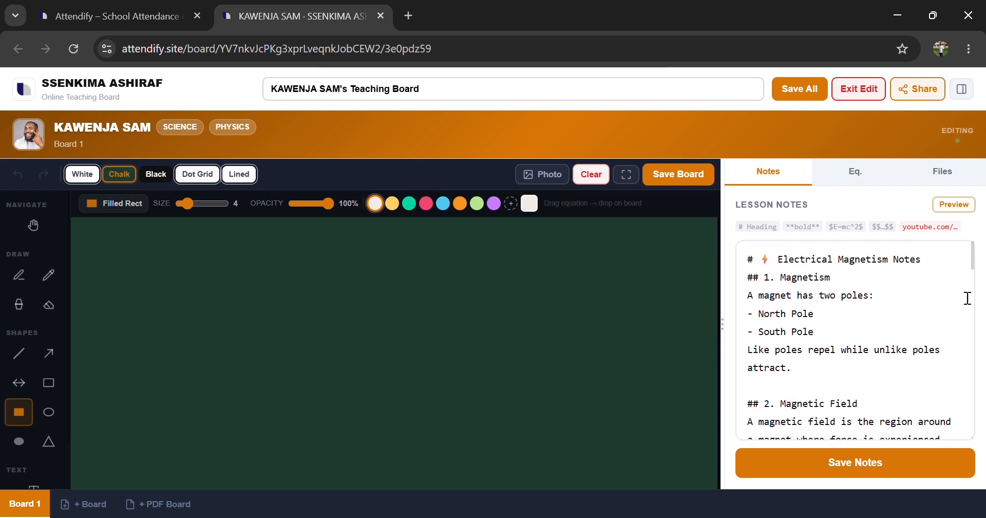
{"action": "left_click", "coordinate": [962, 208]}
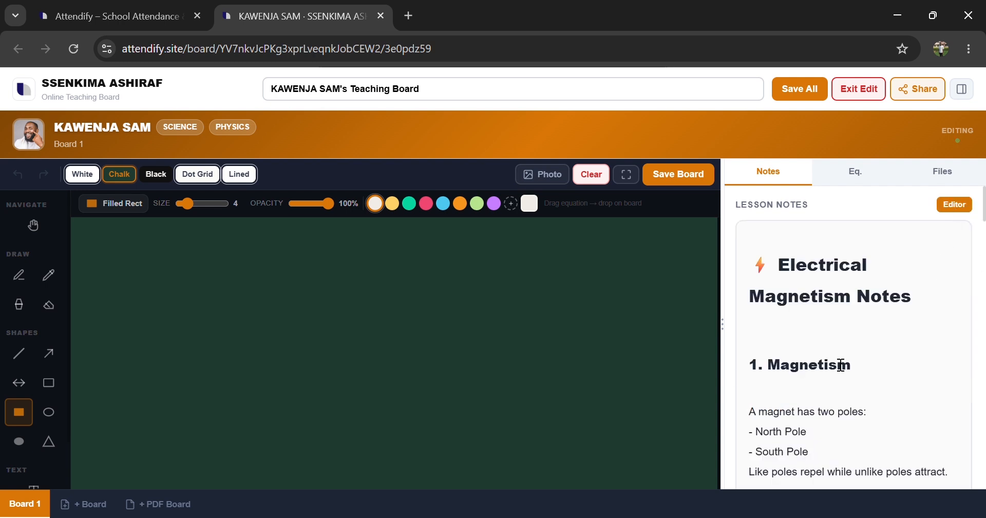
Step: Examine the rendered notes from the title down to the YouTube Videos section
{"action": "left_click_drag", "start_coordinate": [723, 364], "coordinate": [559, 329]}
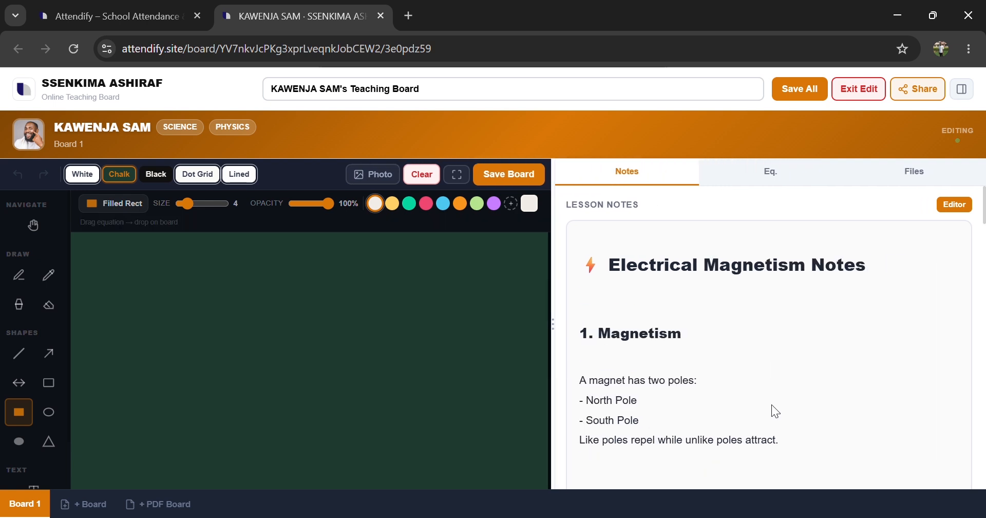
{"action": "scroll", "coordinate": [771, 405], "scroll_direction": "down", "scroll_amount": 1}
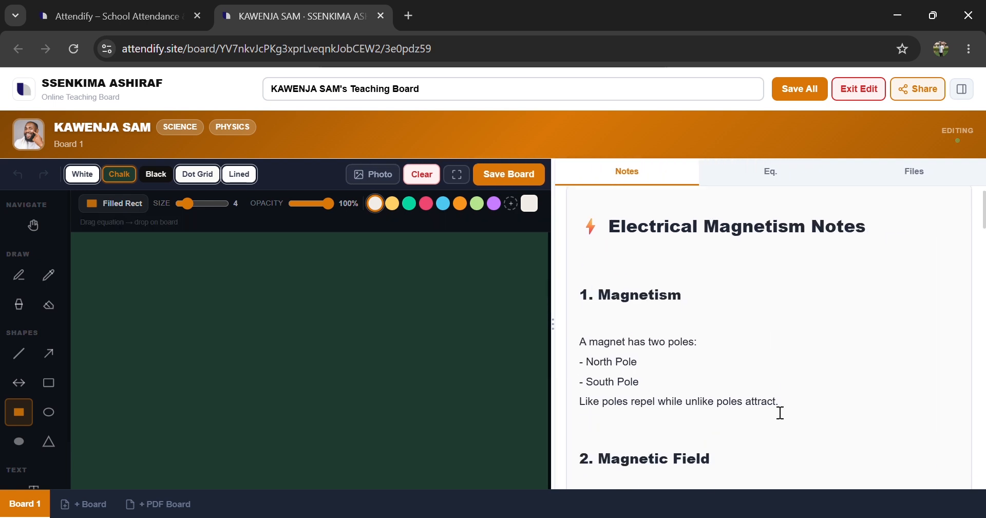
{"action": "scroll", "coordinate": [775, 411], "scroll_direction": "down", "scroll_amount": 5}
{"action": "scroll", "coordinate": [776, 410], "scroll_direction": "down", "scroll_amount": 5}
{"action": "scroll", "coordinate": [775, 411], "scroll_direction": "up", "scroll_amount": 4}
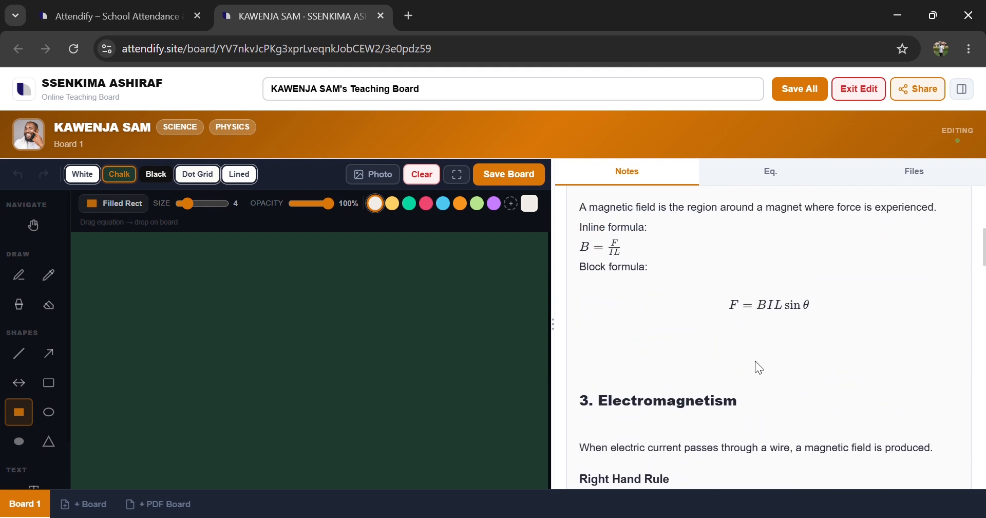
{"action": "scroll", "coordinate": [759, 368], "scroll_direction": "down", "scroll_amount": 5}
{"action": "scroll", "coordinate": [764, 369], "scroll_direction": "down", "scroll_amount": 3}
{"action": "scroll", "coordinate": [759, 368], "scroll_direction": "down", "scroll_amount": 9}
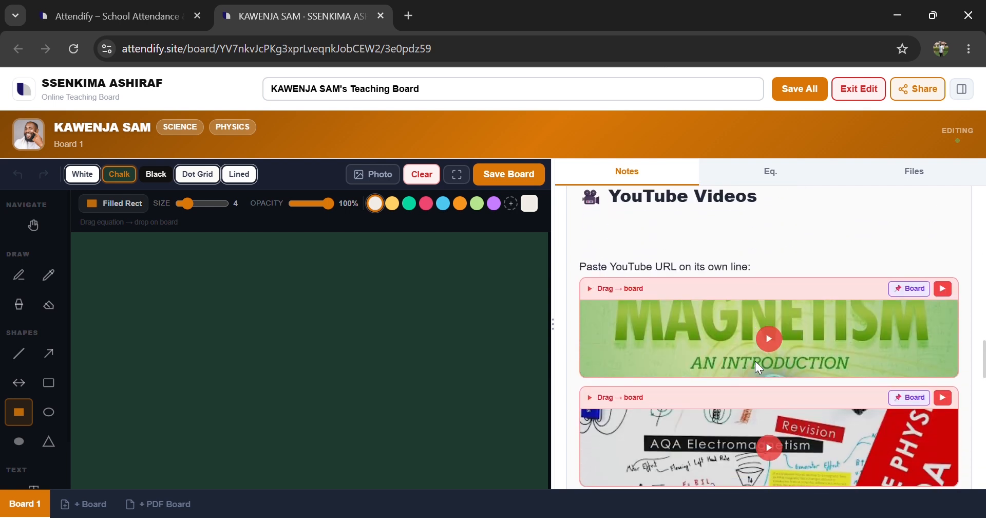
{"action": "scroll", "coordinate": [756, 362], "scroll_direction": "down", "scroll_amount": 1}
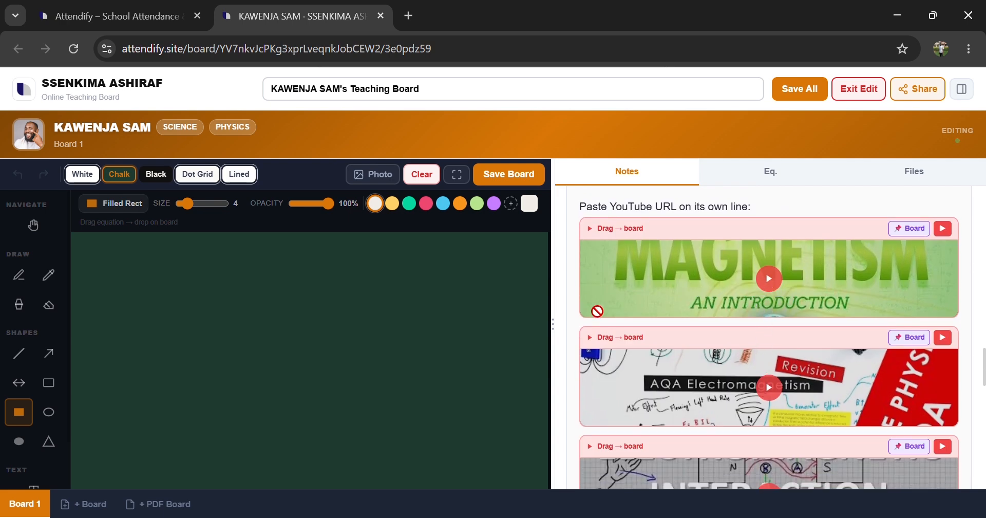
Step: Drag the Magnetism: Crash Course video onto the board, enlarge it and move it to the upper left
{"action": "left_click_drag", "start_coordinate": [597, 310], "coordinate": [392, 339]}
{"action": "left_click_drag", "start_coordinate": [318, 358], "coordinate": [318, 358]}
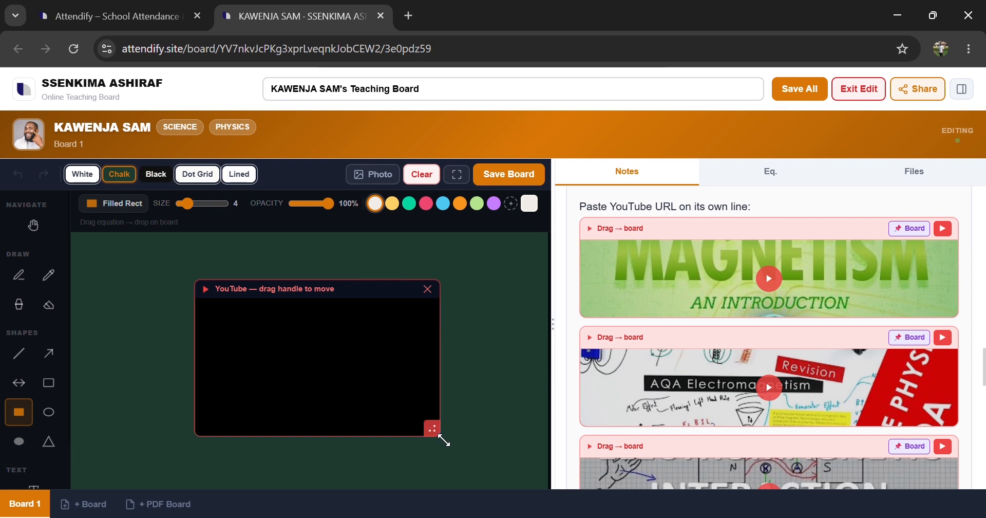
{"action": "left_click_drag", "start_coordinate": [439, 436], "coordinate": [499, 454]}
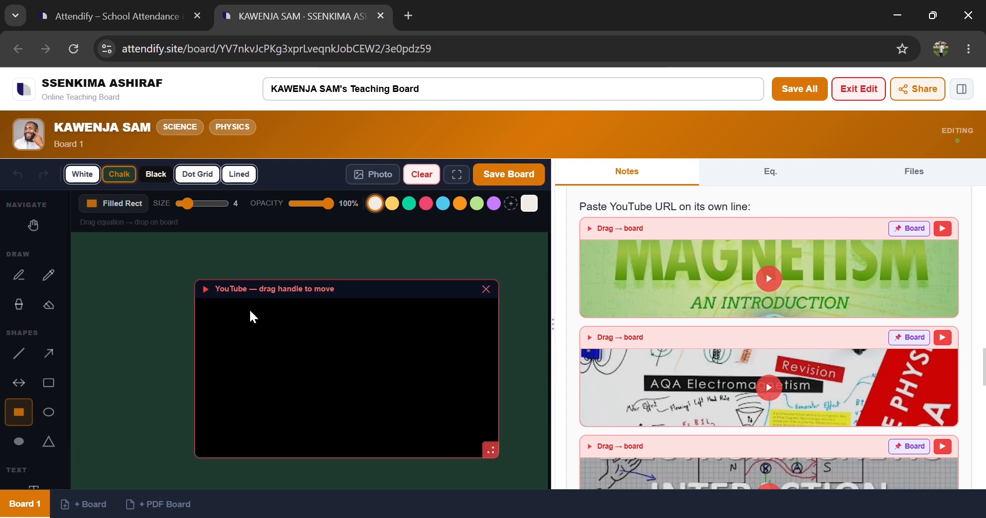
{"action": "left_click_drag", "start_coordinate": [257, 293], "coordinate": [163, 250]}
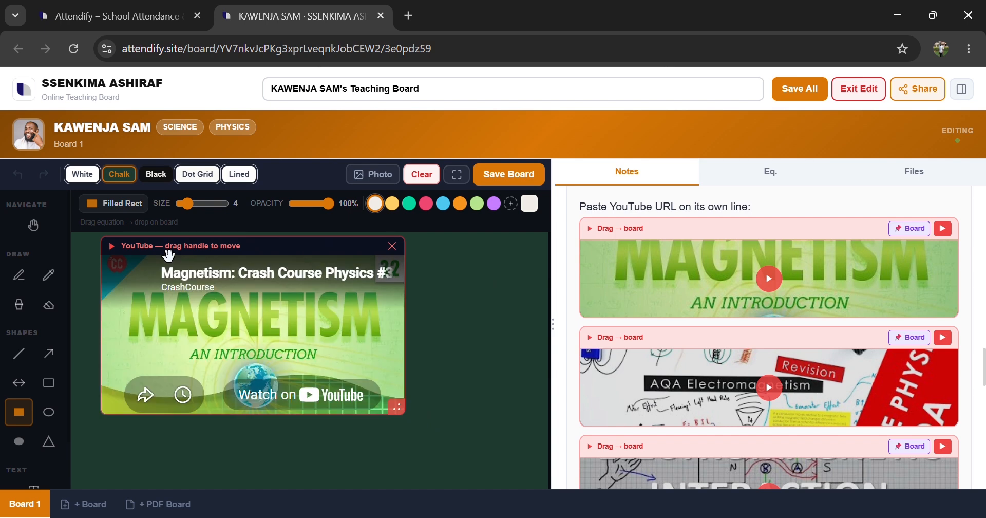
{"action": "left_click_drag", "start_coordinate": [411, 409], "coordinate": [447, 436]}
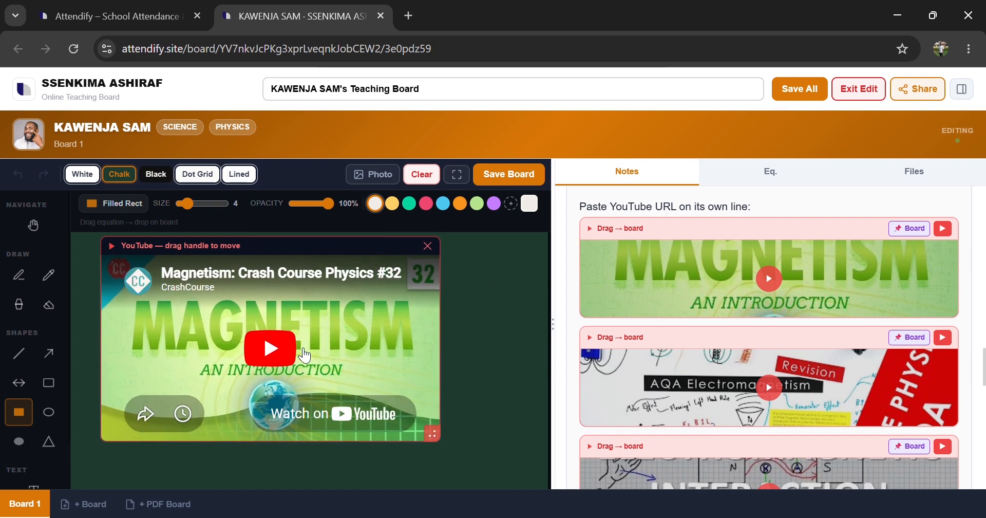
Step: Play and pause the Magnetism video on the board, then shrink it to about half its size
{"action": "left_click", "coordinate": [283, 350]}
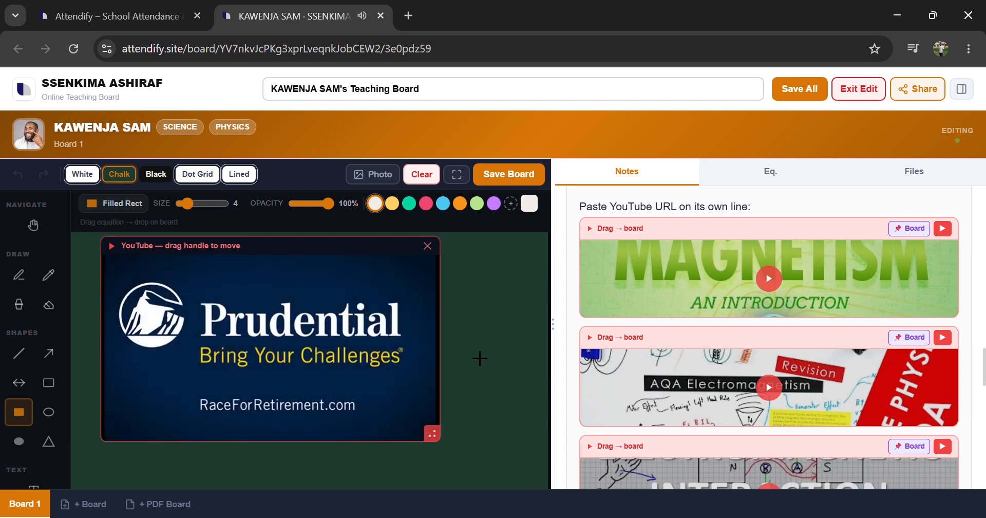
{"action": "scroll", "coordinate": [700, 364], "scroll_direction": "down", "scroll_amount": 10}
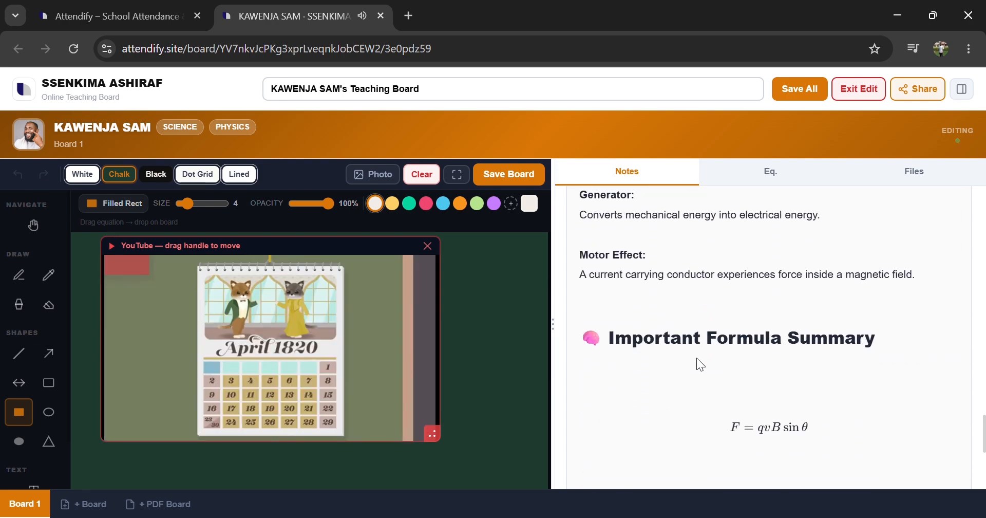
{"action": "scroll", "coordinate": [700, 364], "scroll_direction": "down", "scroll_amount": 5}
{"action": "scroll", "coordinate": [699, 359], "scroll_direction": "up", "scroll_amount": 7}
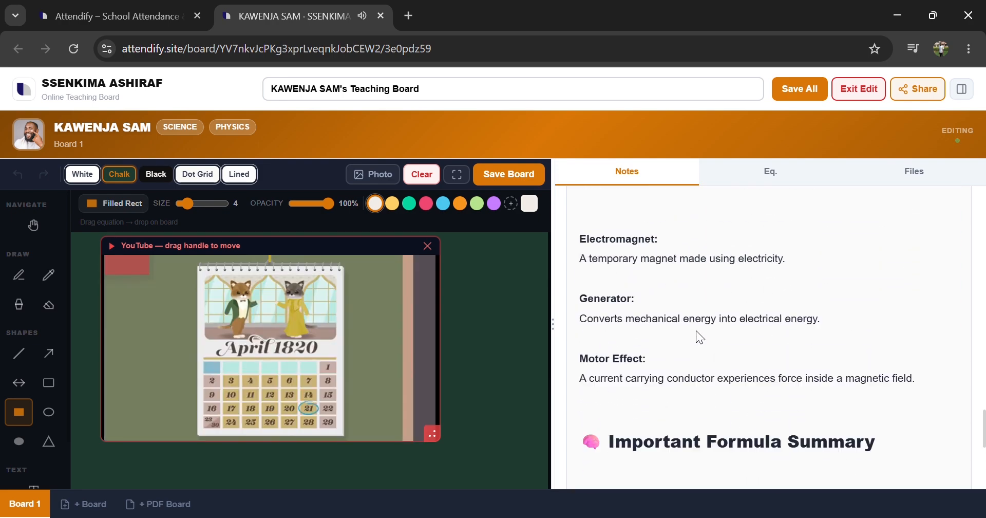
{"action": "scroll", "coordinate": [698, 333], "scroll_direction": "up", "scroll_amount": 10}
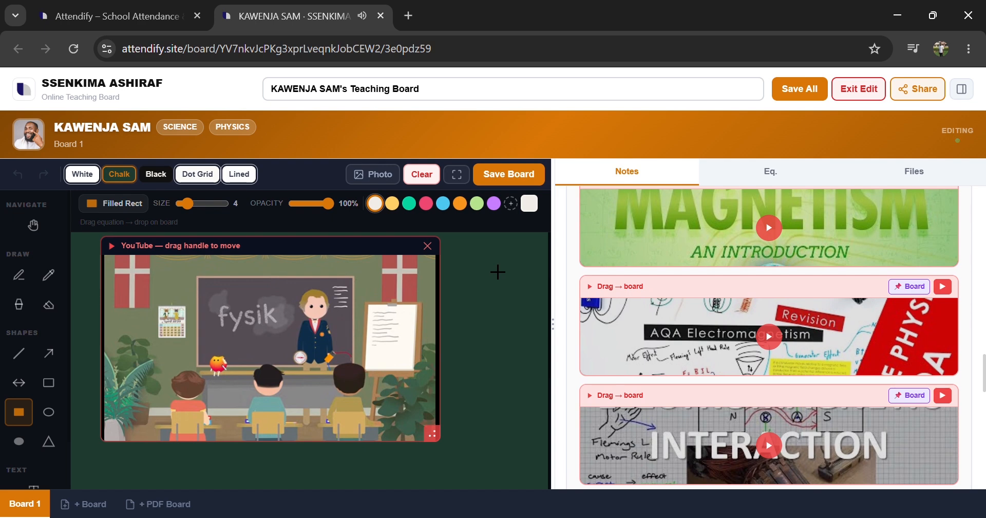
{"action": "mouse_move", "coordinate": [303, 326]}
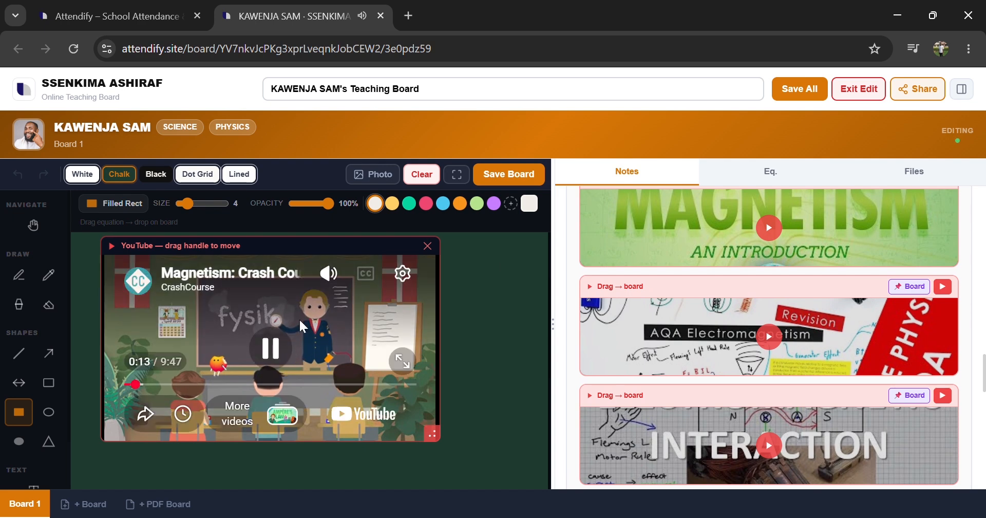
{"action": "left_click", "coordinate": [334, 359]}
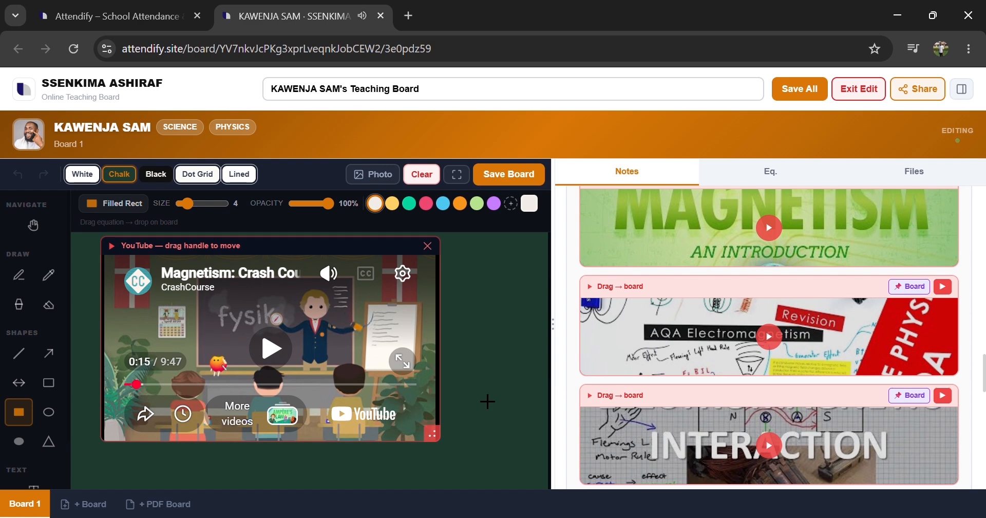
{"action": "left_click_drag", "start_coordinate": [432, 434], "coordinate": [308, 369]}
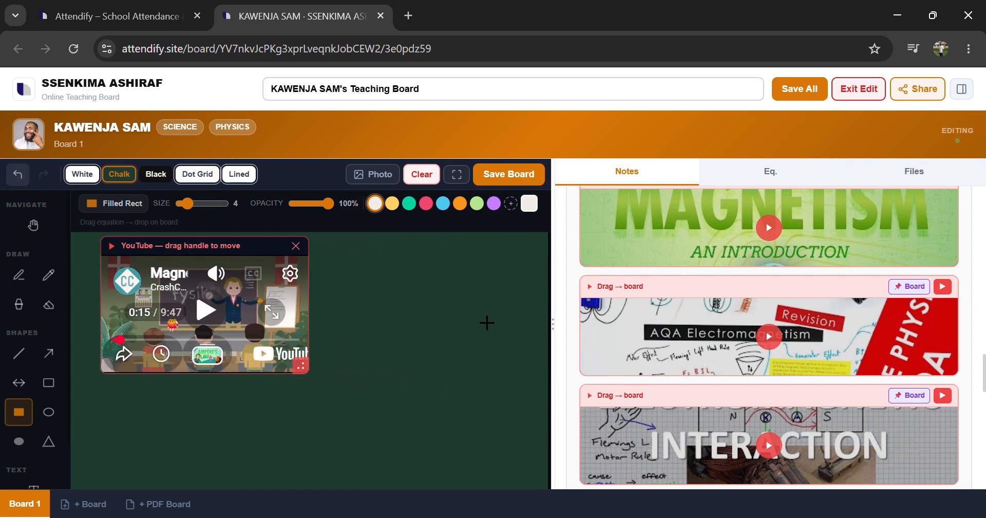
Step: Add the AQA Electromagnetism video beside the first one on the board, then close it again
{"action": "left_click_drag", "start_coordinate": [724, 335], "coordinate": [440, 331]}
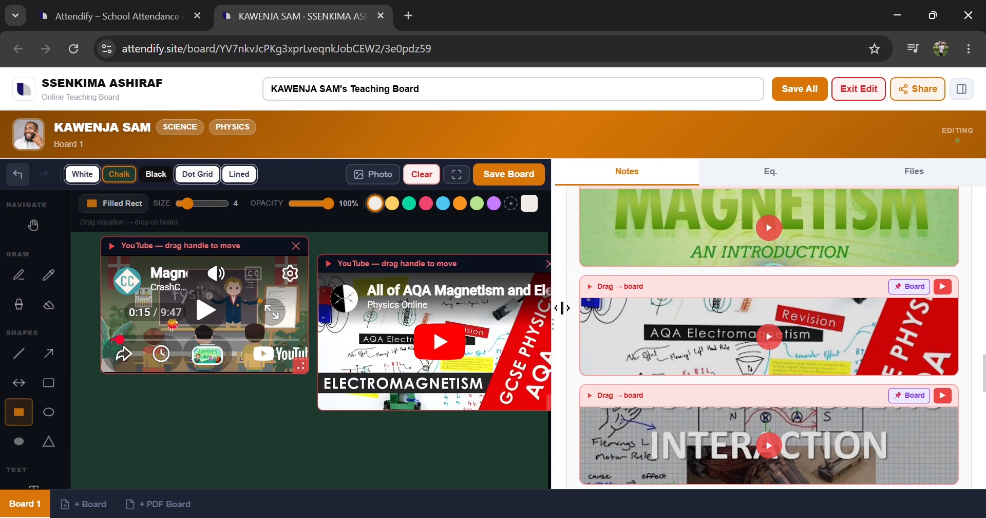
{"action": "left_click_drag", "start_coordinate": [556, 309], "coordinate": [765, 297]}
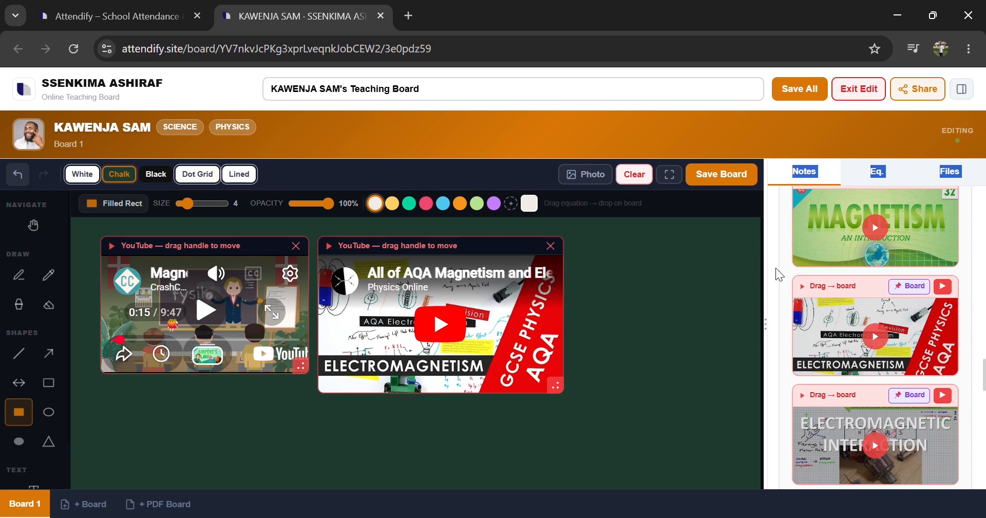
{"action": "left_click_drag", "start_coordinate": [766, 284], "coordinate": [649, 284]}
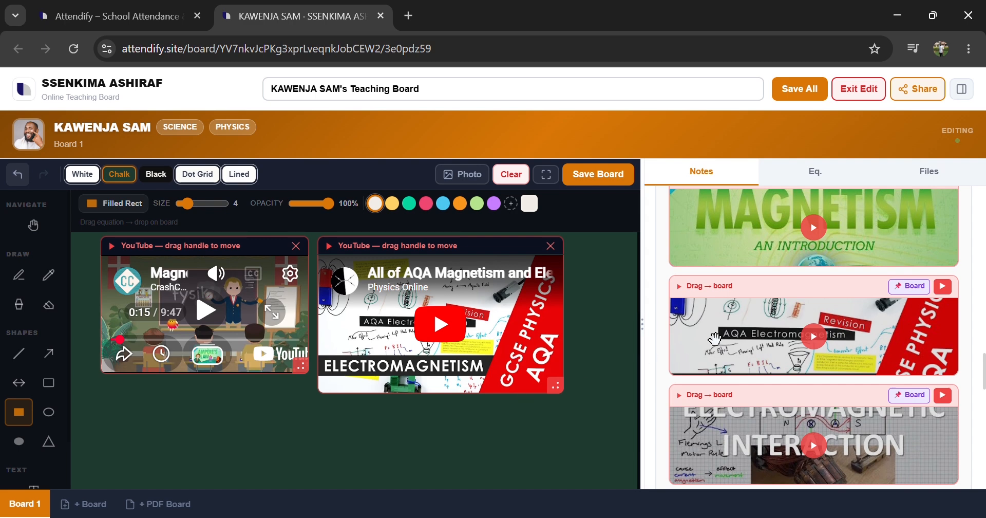
{"action": "left_click", "coordinate": [551, 246]}
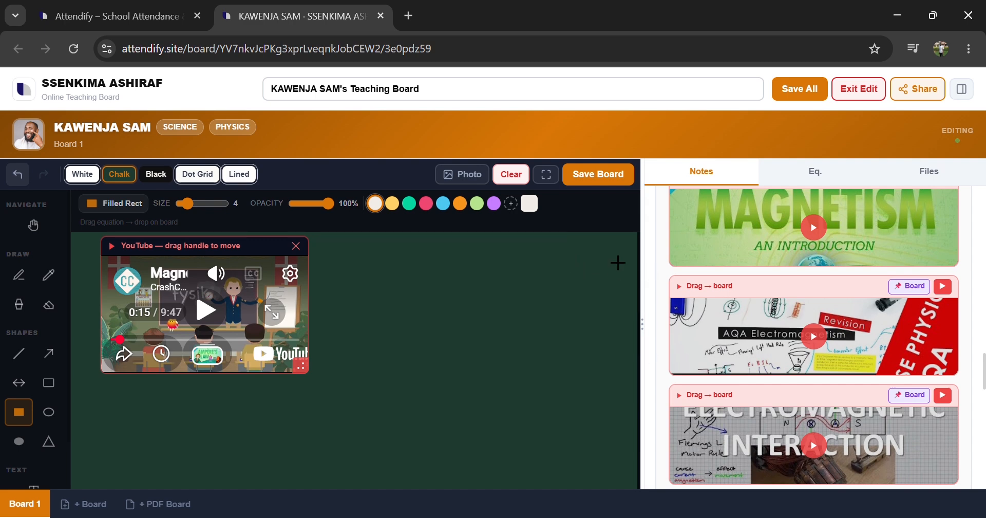
Step: Open the equation library and stamp a Fraction equation onto the board below the video
{"action": "left_click", "coordinate": [827, 180]}
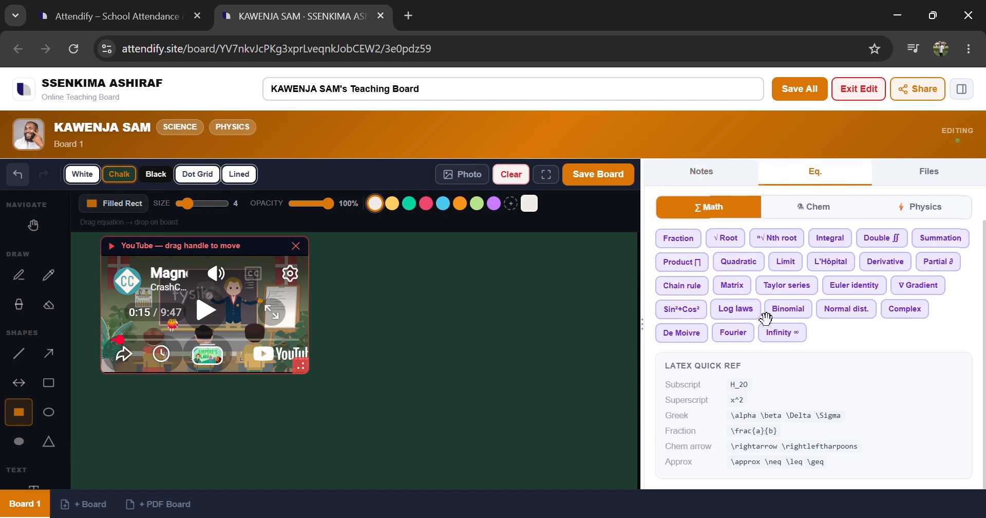
{"action": "left_click_drag", "start_coordinate": [686, 240], "coordinate": [379, 439]}
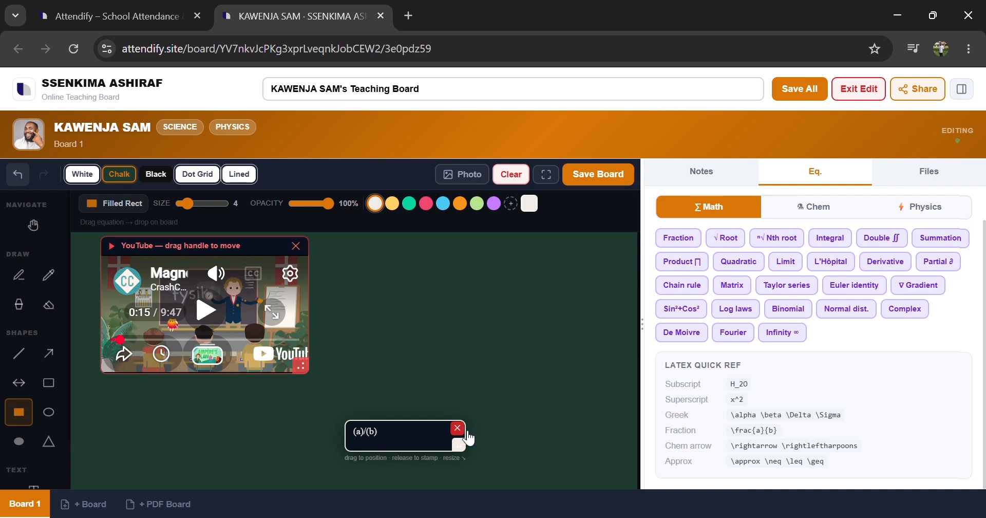
{"action": "left_click", "coordinate": [405, 469]}
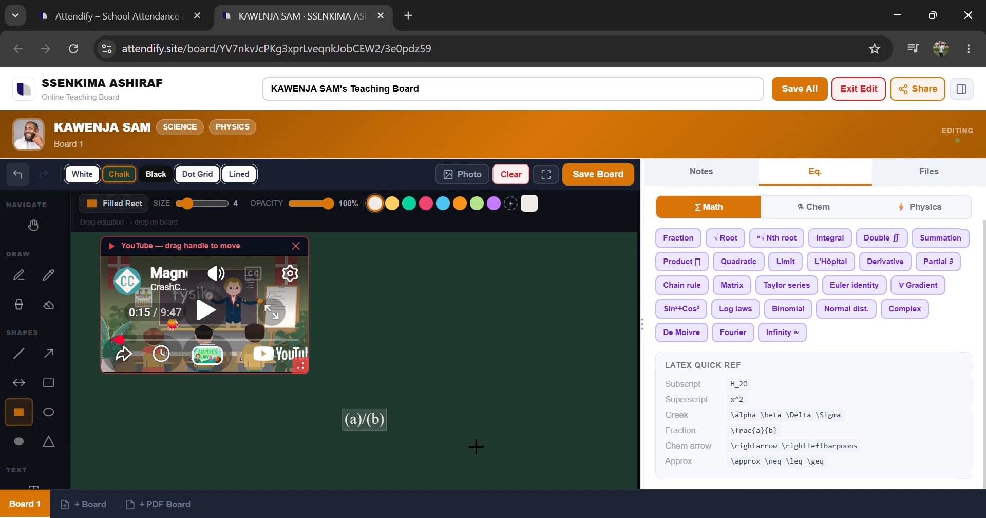
Step: Stamp a Double integral equation beside the fraction and switch to the Physics equation category
{"action": "left_click_drag", "start_coordinate": [902, 250], "coordinate": [470, 429]}
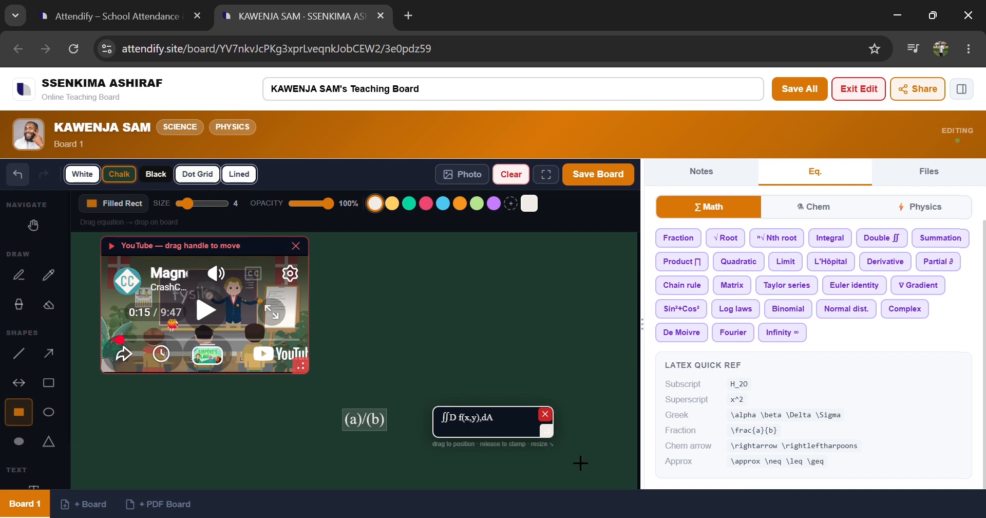
{"action": "left_click", "coordinate": [527, 446]}
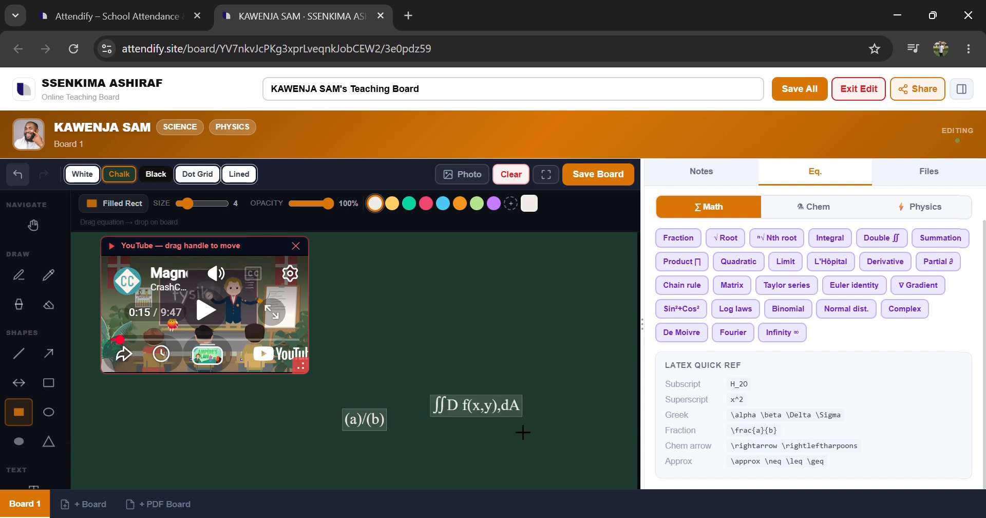
{"action": "left_click", "coordinate": [845, 211]}
{"action": "left_click", "coordinate": [930, 222]}
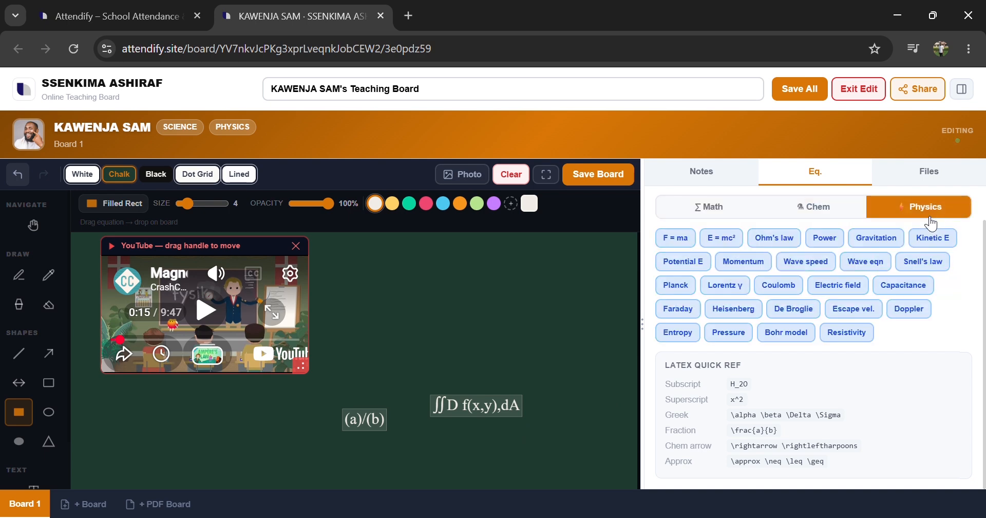
{"action": "scroll", "coordinate": [806, 426], "scroll_direction": "up", "scroll_amount": 1}
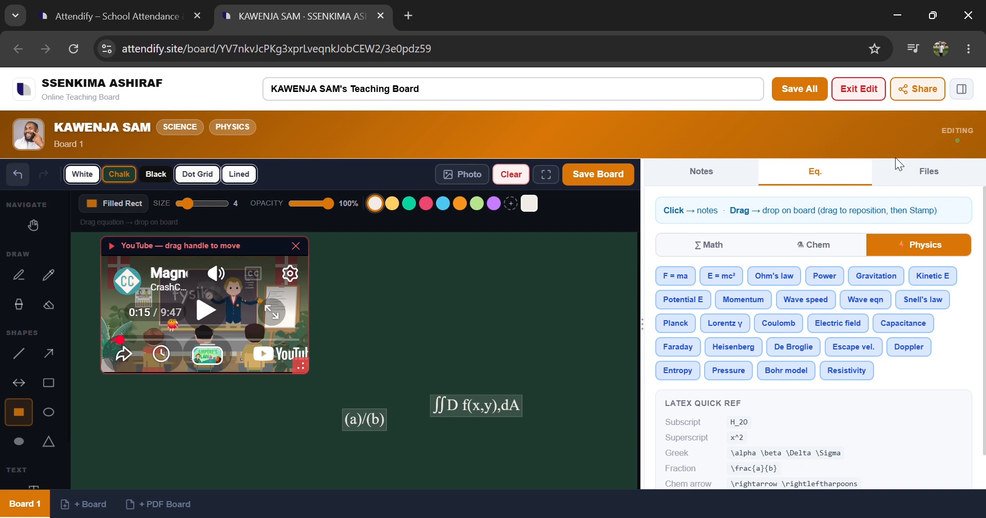
Step: Enlarge the Magnetism video in full-screen board view and play it
{"action": "left_click", "coordinate": [551, 179]}
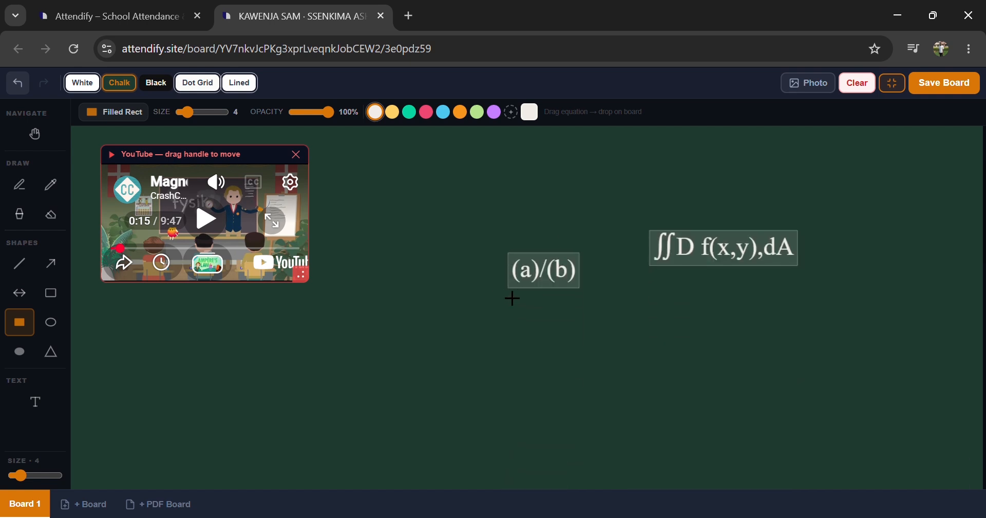
{"action": "left_click_drag", "start_coordinate": [302, 277], "coordinate": [468, 432]}
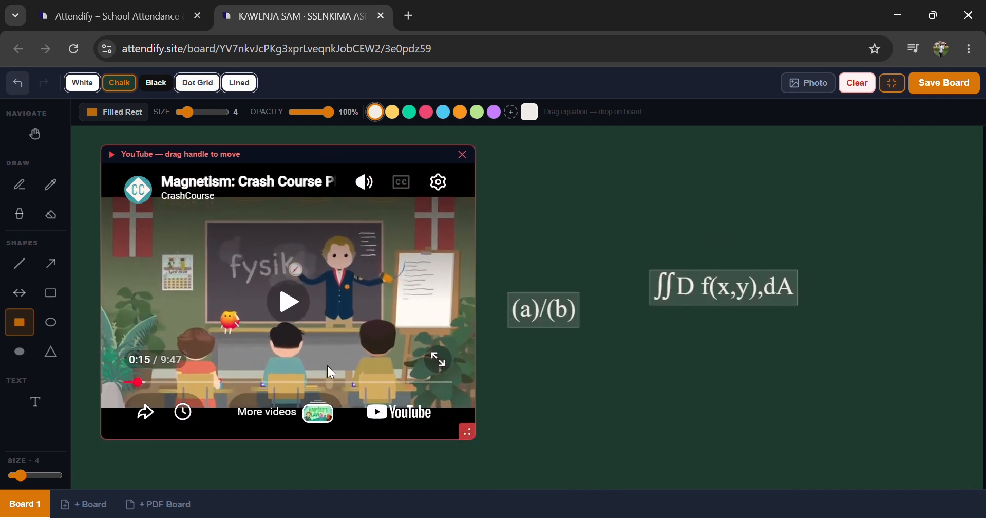
{"action": "left_click", "coordinate": [300, 322]}
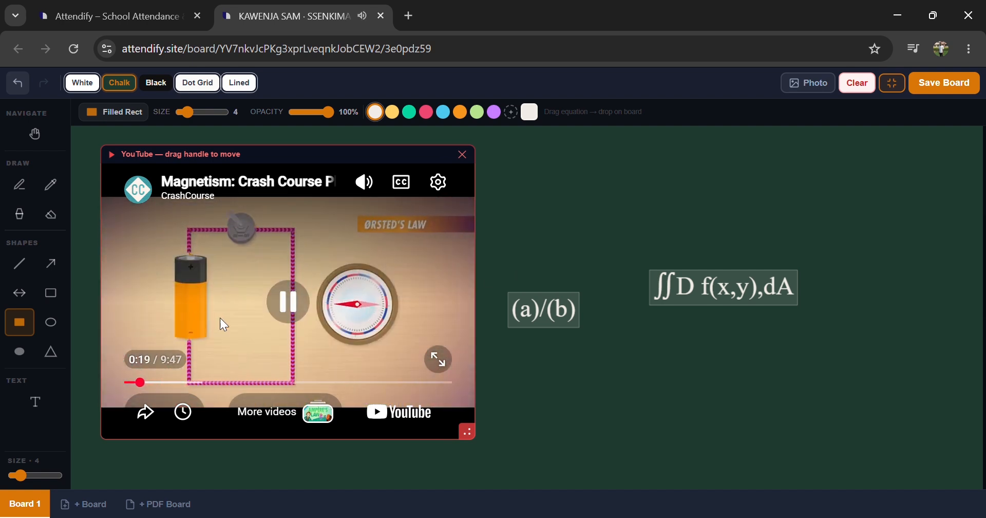
Step: Pause the Magnetism video and write the text "attendify.site" on the board above the equations
{"action": "left_click", "coordinate": [306, 317]}
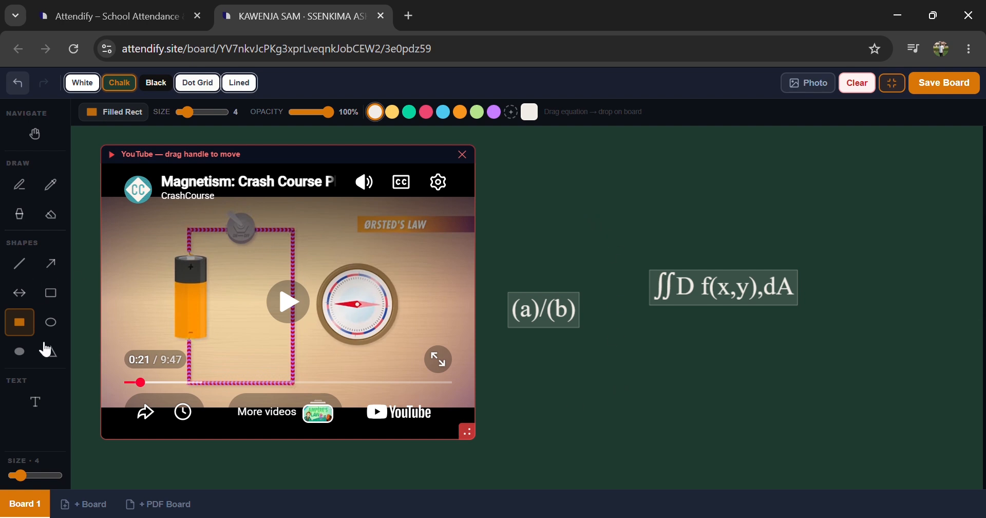
{"action": "left_click", "coordinate": [35, 414]}
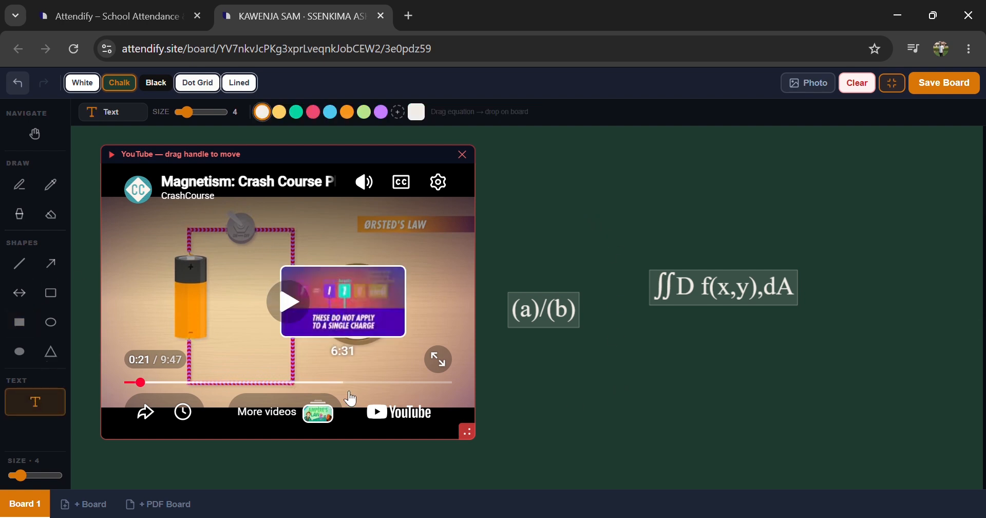
{"action": "left_click", "coordinate": [579, 220]}
{"action": "type", "text": "att"}
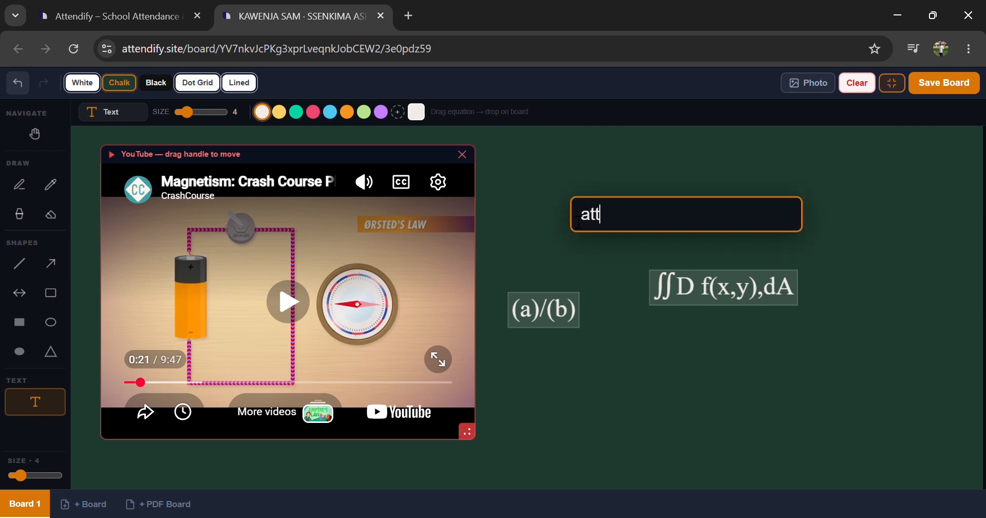
{"action": "type", "text": "endify.x"}
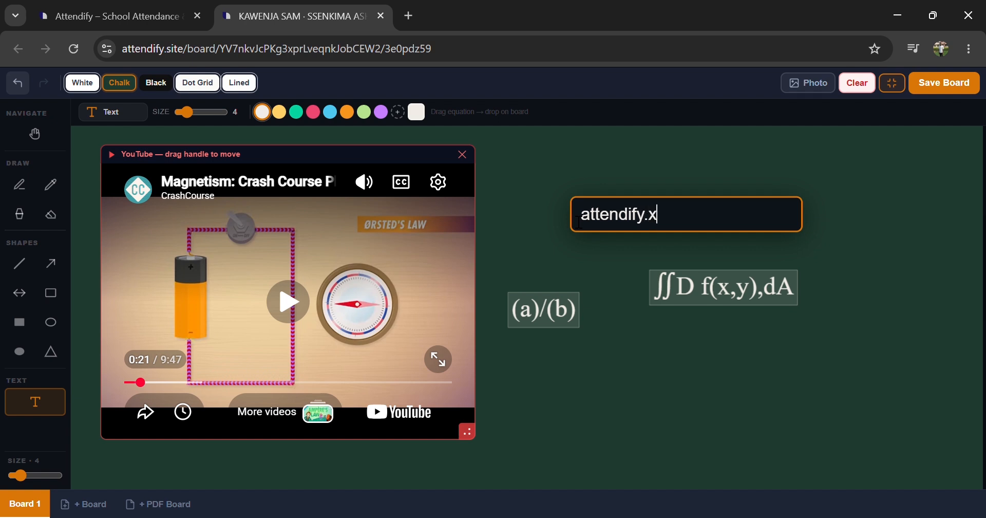
{"action": "key", "text": "BackSpace"}
{"action": "type", "text": "site"}
{"action": "key", "text": "Return"}
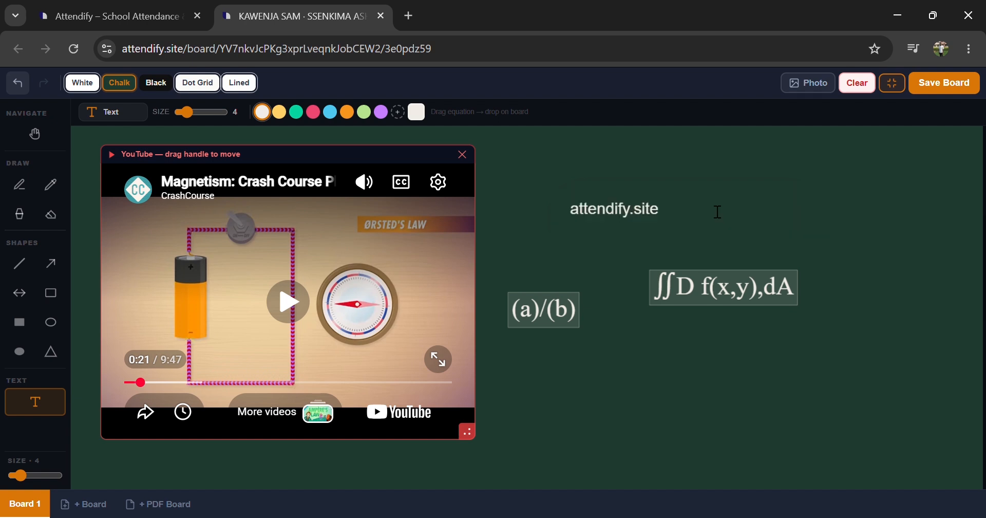
Step: Draw a straight line underlining the attendify.site text
{"action": "left_click", "coordinate": [23, 270]}
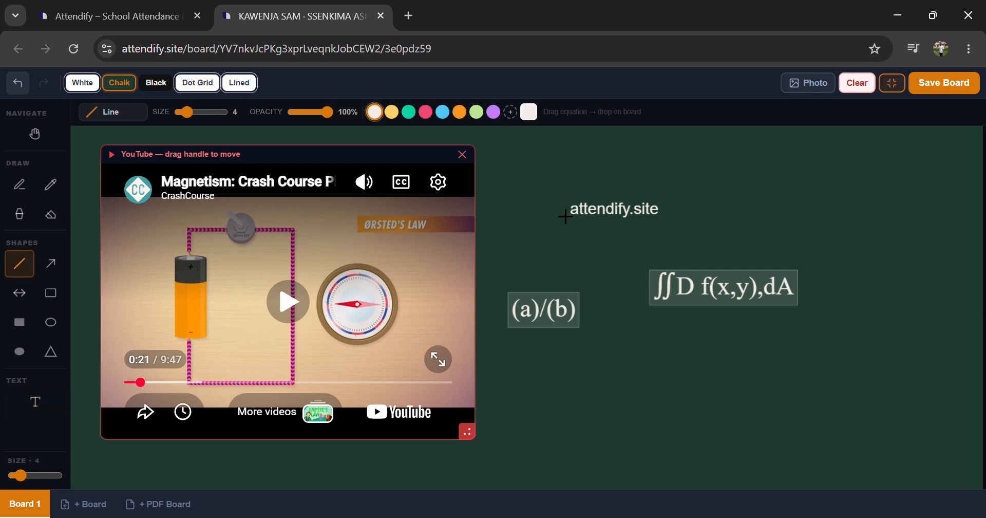
{"action": "left_click_drag", "start_coordinate": [589, 221], "coordinate": [565, 221]}
{"action": "left_click_drag", "start_coordinate": [627, 235], "coordinate": [689, 231]}
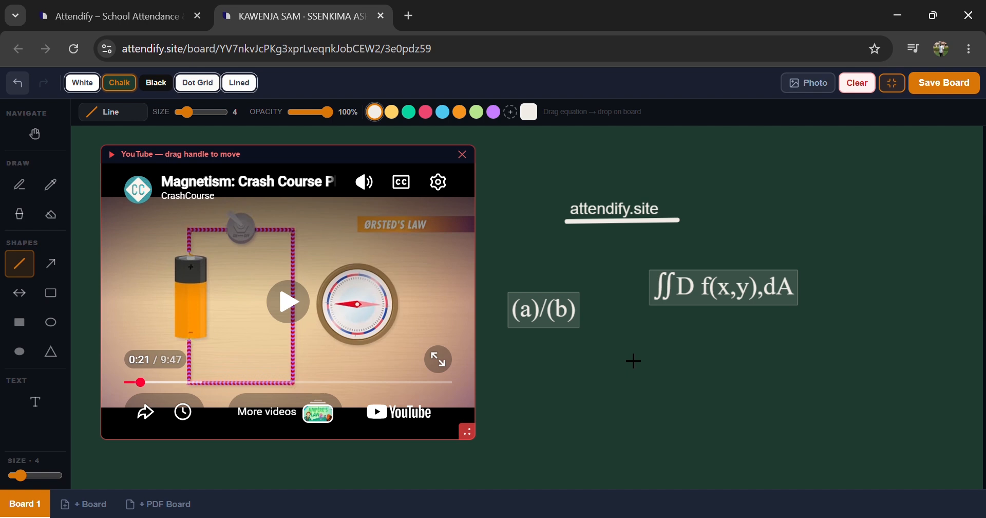
{"action": "scroll", "coordinate": [622, 430], "scroll_direction": "down", "scroll_amount": 3}
{"action": "scroll", "coordinate": [622, 431], "scroll_direction": "up", "scroll_amount": 5}
{"action": "scroll", "coordinate": [622, 431], "scroll_direction": "down", "scroll_amount": 5}
{"action": "scroll", "coordinate": [621, 431], "scroll_direction": "up", "scroll_amount": 5}
{"action": "scroll", "coordinate": [621, 432], "scroll_direction": "down", "scroll_amount": 6}
{"action": "scroll", "coordinate": [622, 431], "scroll_direction": "up", "scroll_amount": 7}
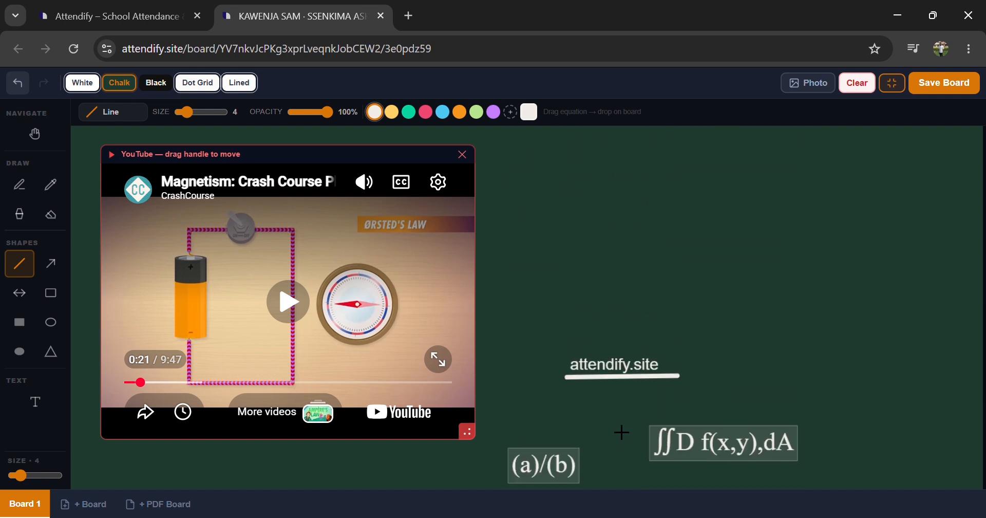
{"action": "scroll", "coordinate": [591, 344], "scroll_direction": "up", "scroll_amount": 4}
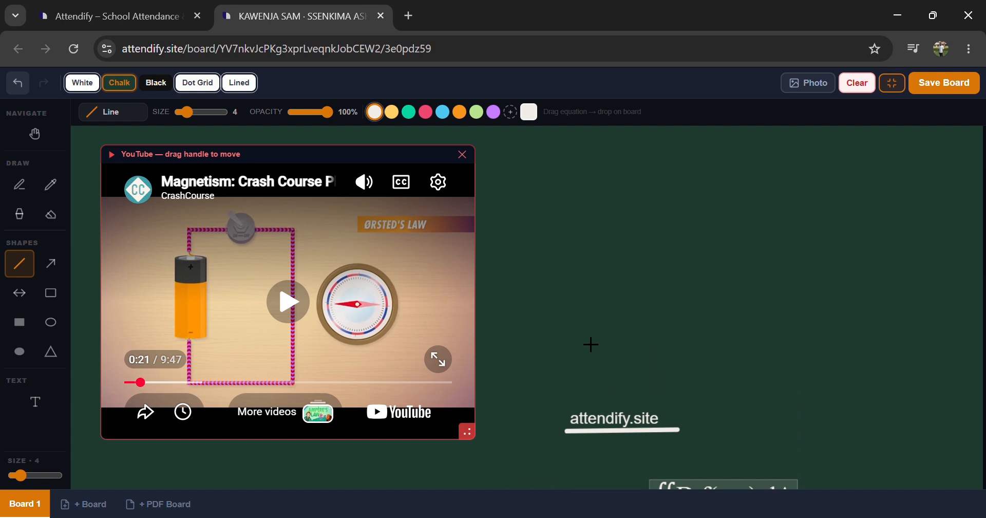
{"action": "scroll", "coordinate": [591, 344], "scroll_direction": "down", "scroll_amount": 10}
{"action": "scroll", "coordinate": [591, 344], "scroll_direction": "up", "scroll_amount": 3}
{"action": "scroll", "coordinate": [591, 344], "scroll_direction": "up", "scroll_amount": 2}
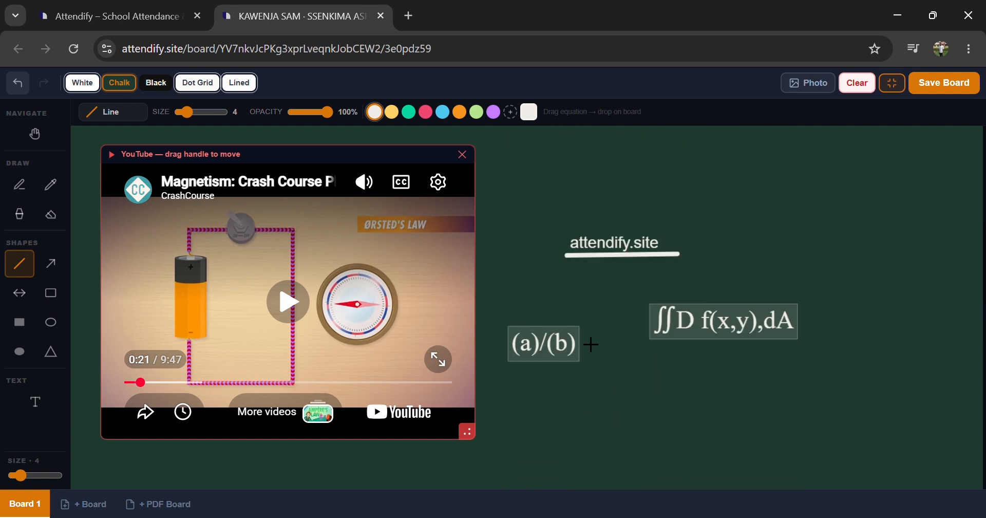
{"action": "scroll", "coordinate": [591, 344], "scroll_direction": "up", "scroll_amount": 1}
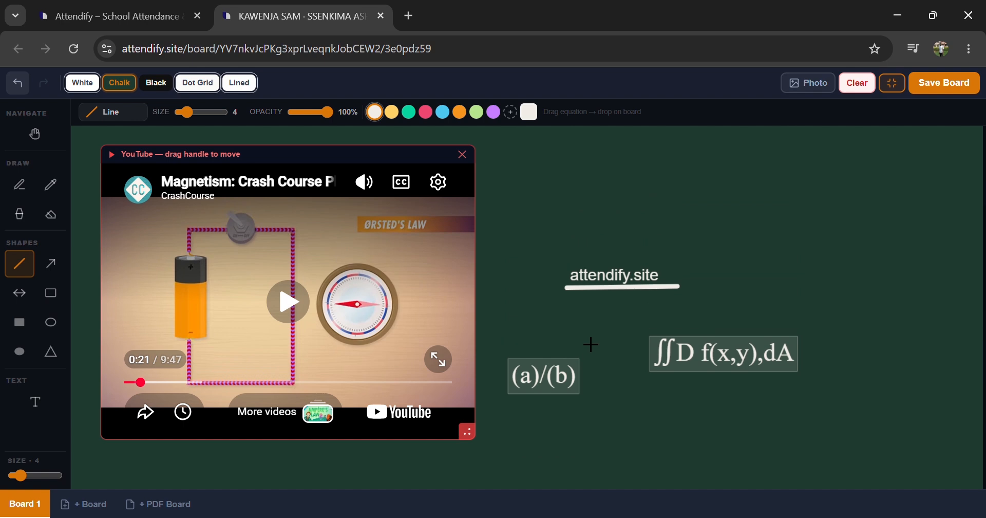